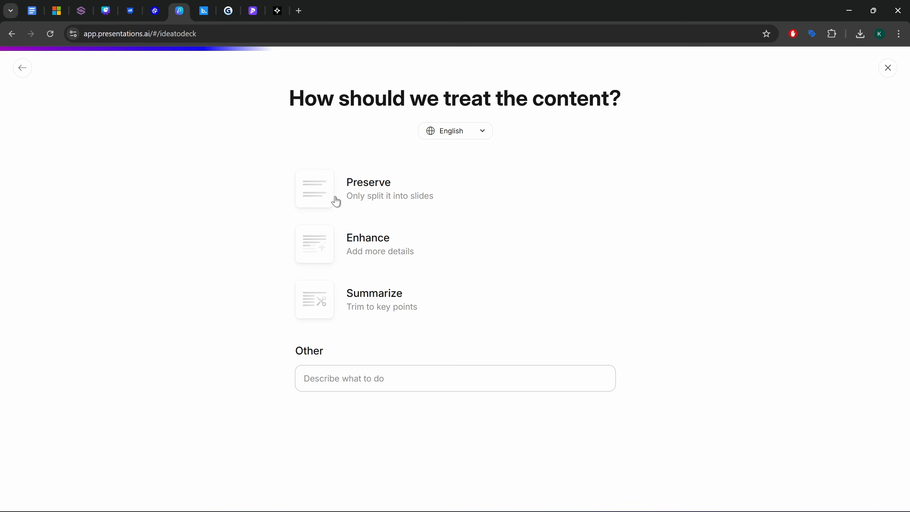
Set the content treatment to Preserve and choose Early-stage Venture Capitalists as the audience.
left_click(321, 193)
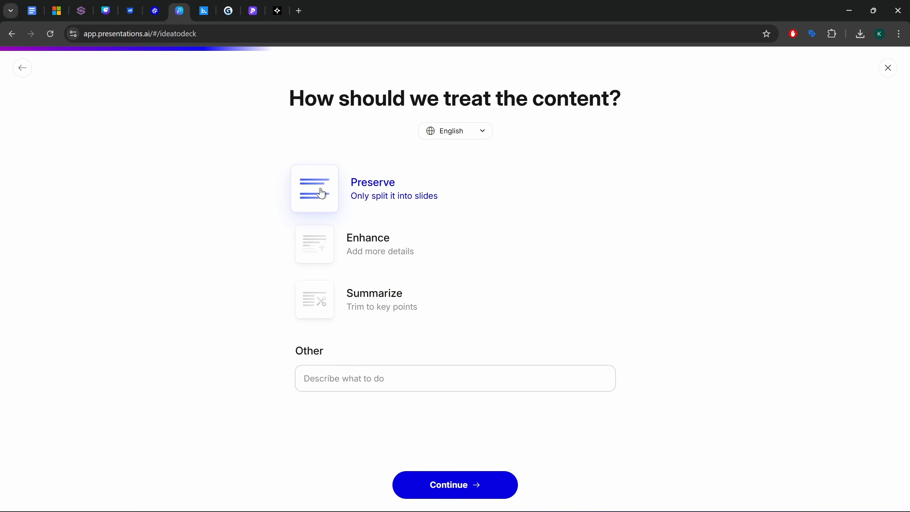
left_click(454, 489)
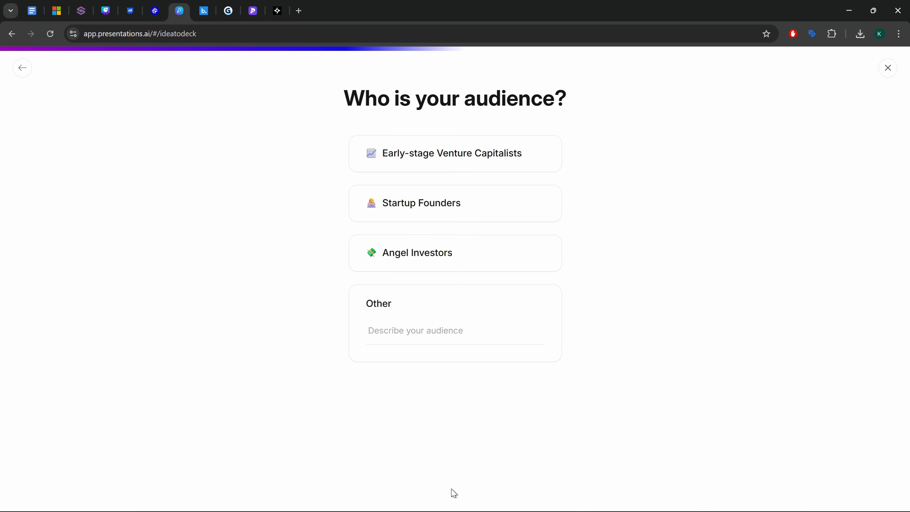
left_click(428, 160)
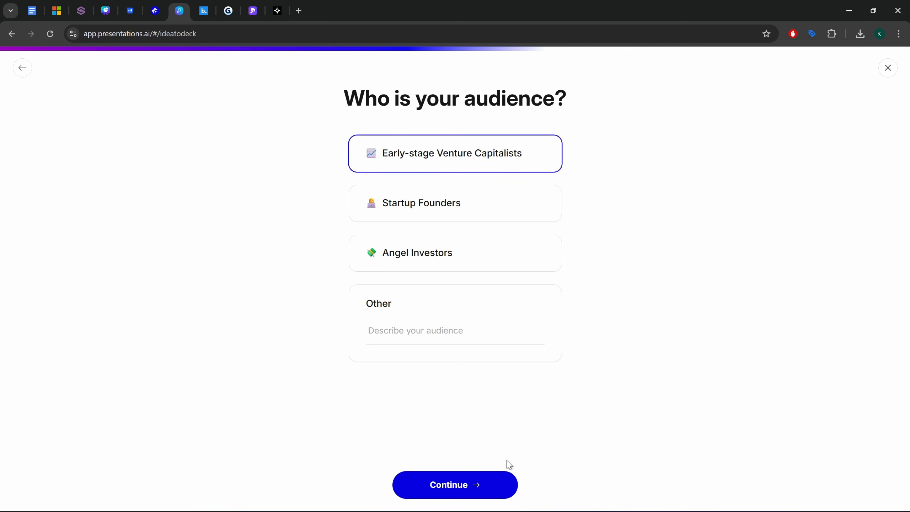
left_click(452, 490)
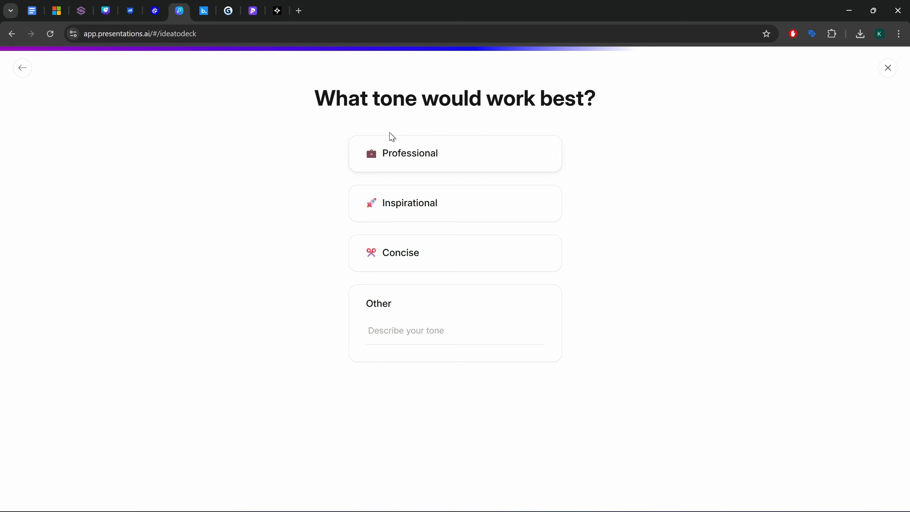
Choose the Professional tone and generate the presentation with branding from pptskill.com.
left_click(419, 154)
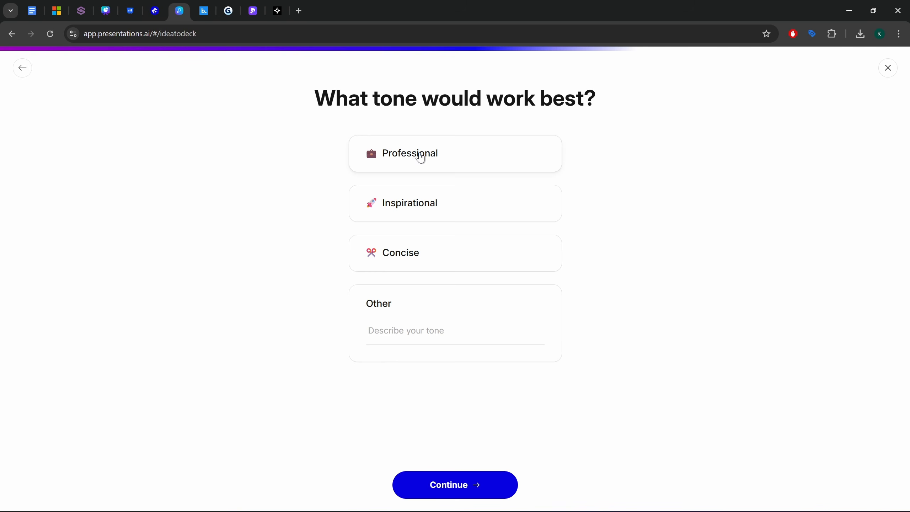
left_click(443, 489)
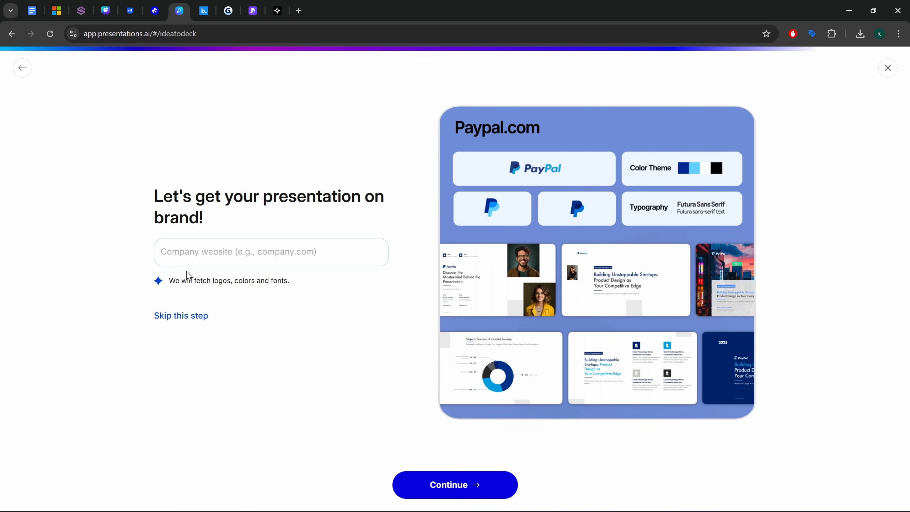
left_click(207, 250)
type("pptskill.com")
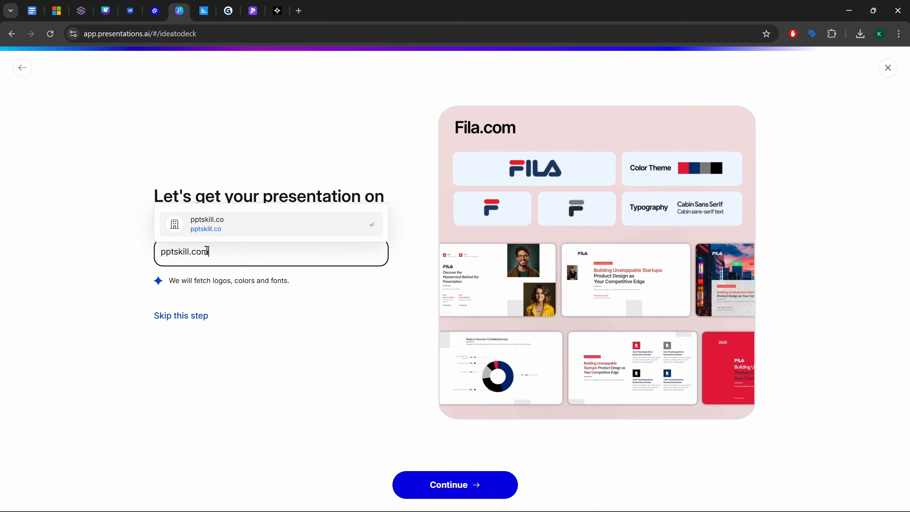
left_click(431, 487)
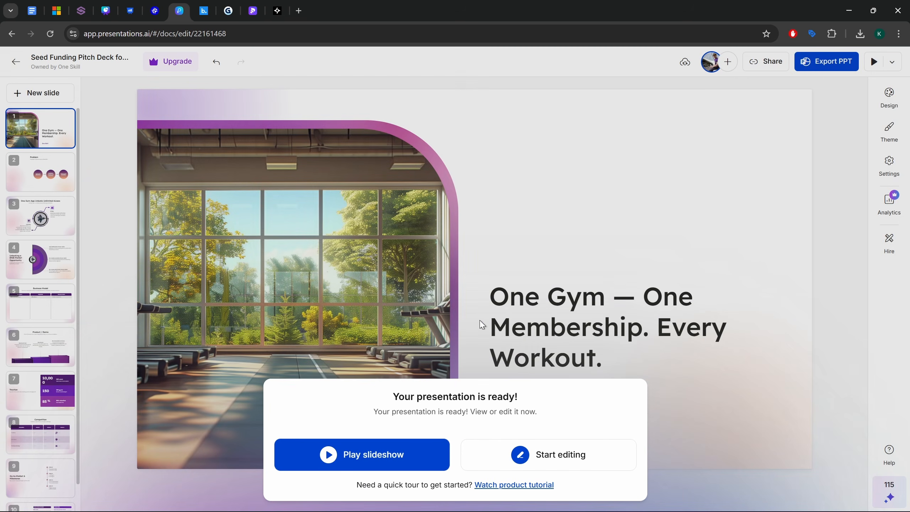
Dismiss the ready dialog and inspect the title slide's heading, subtitle and gym image.
left_click(494, 244)
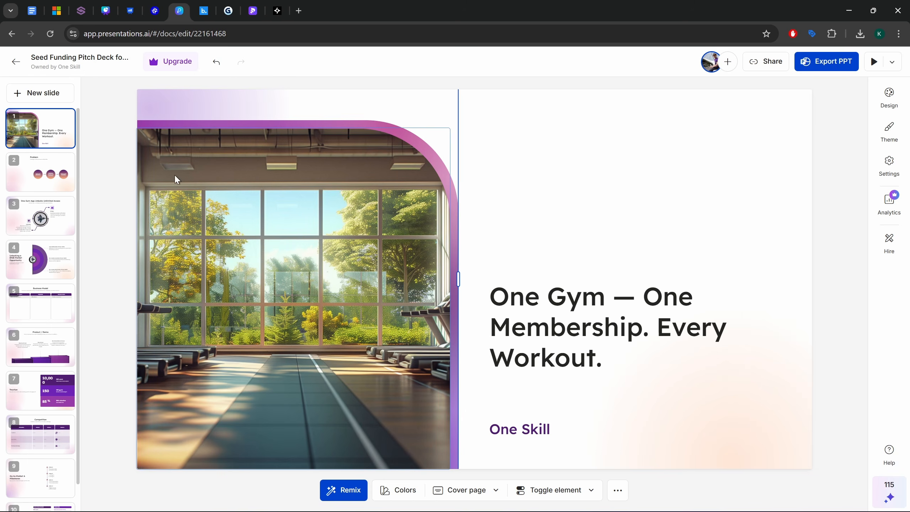
left_click(569, 296)
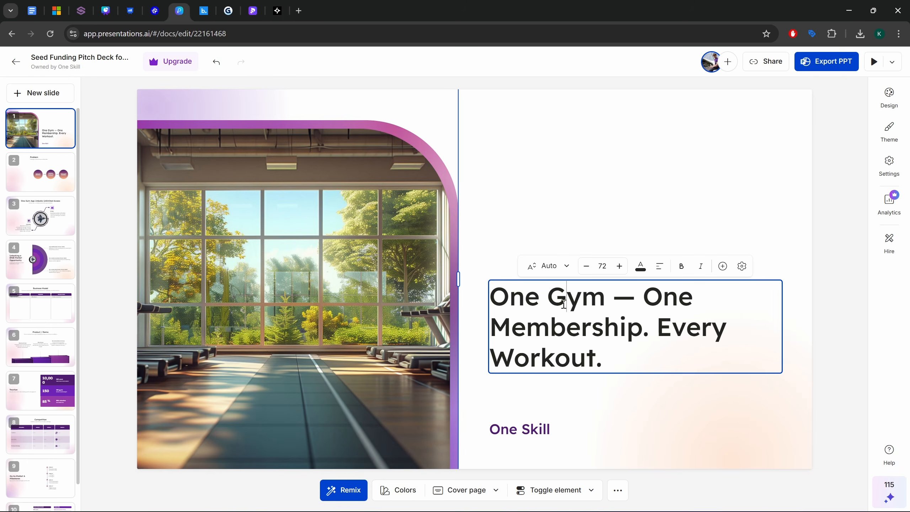
left_click(534, 429)
left_click(345, 298)
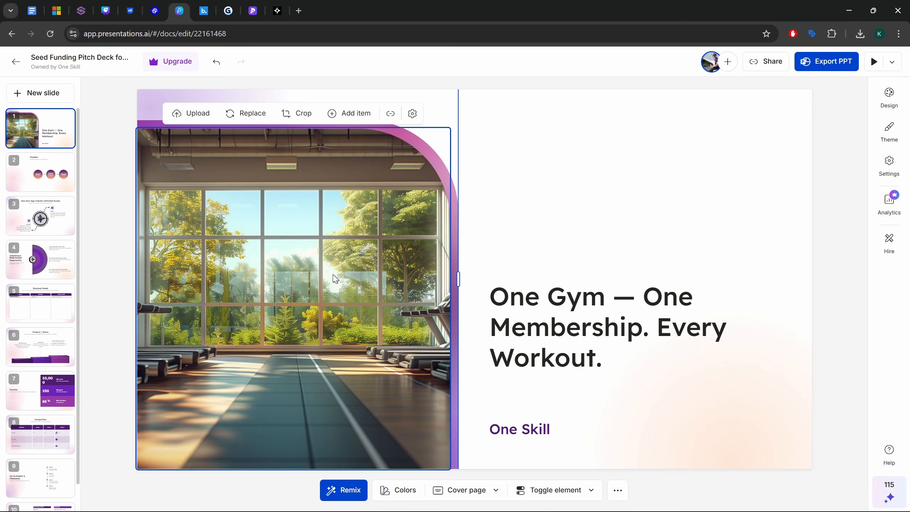
Review the content and layouts of slides 2 to 10, then return to the title slide.
left_click(51, 178)
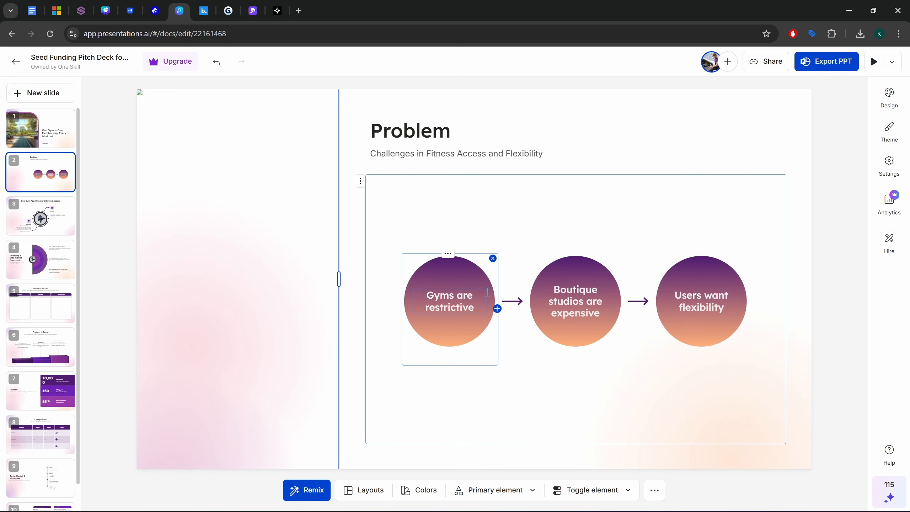
left_click(48, 220)
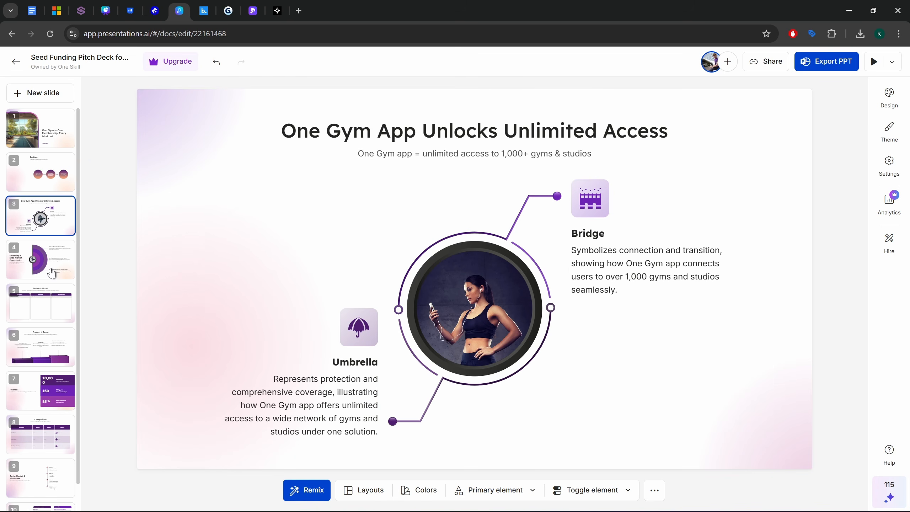
left_click(50, 274)
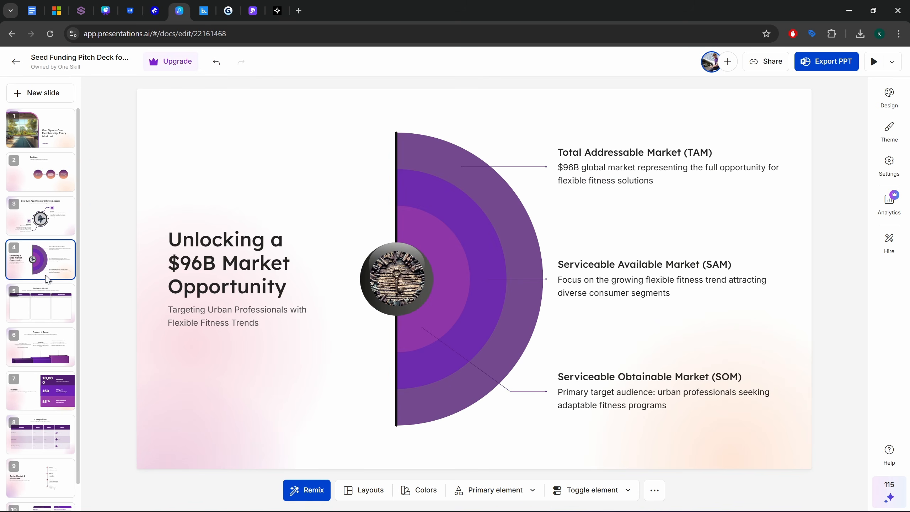
left_click(40, 308)
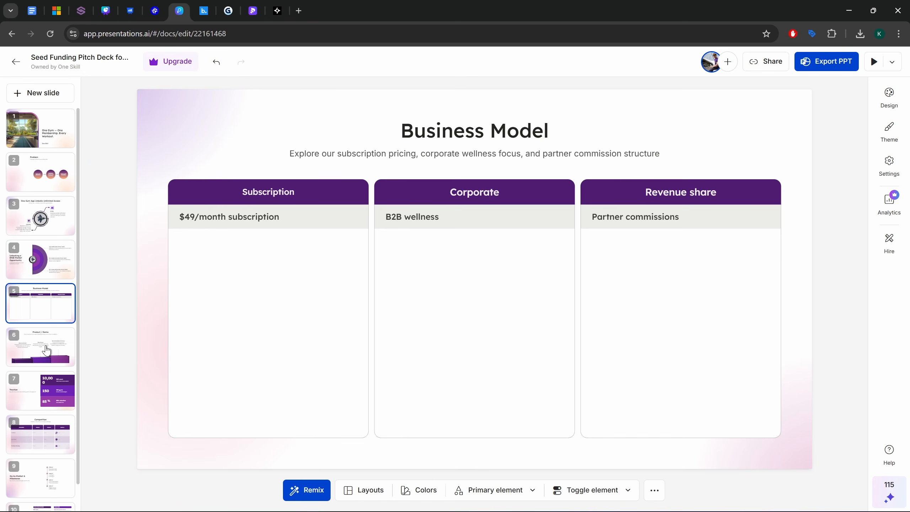
left_click(50, 389)
left_click(48, 337)
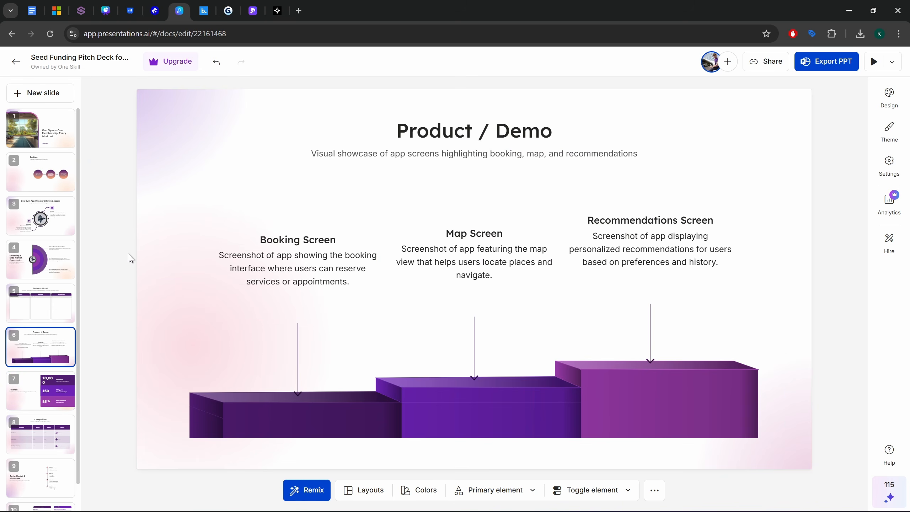
scroll(41, 336, "down", 1)
left_click(40, 358)
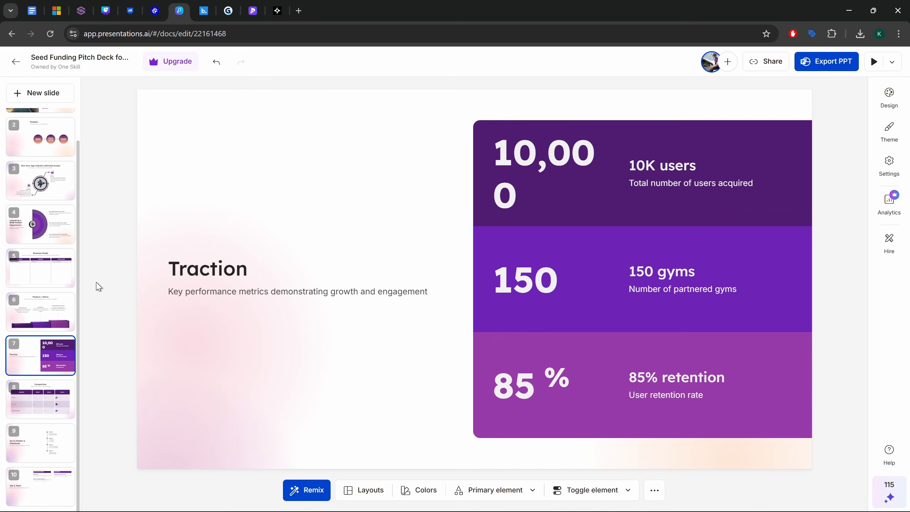
left_click(43, 398)
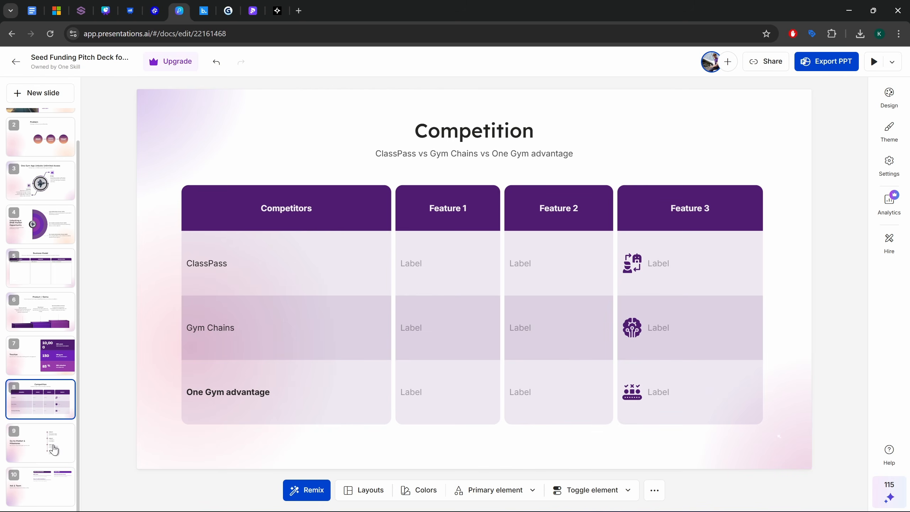
left_click(54, 449)
left_click(39, 488)
left_click(39, 438)
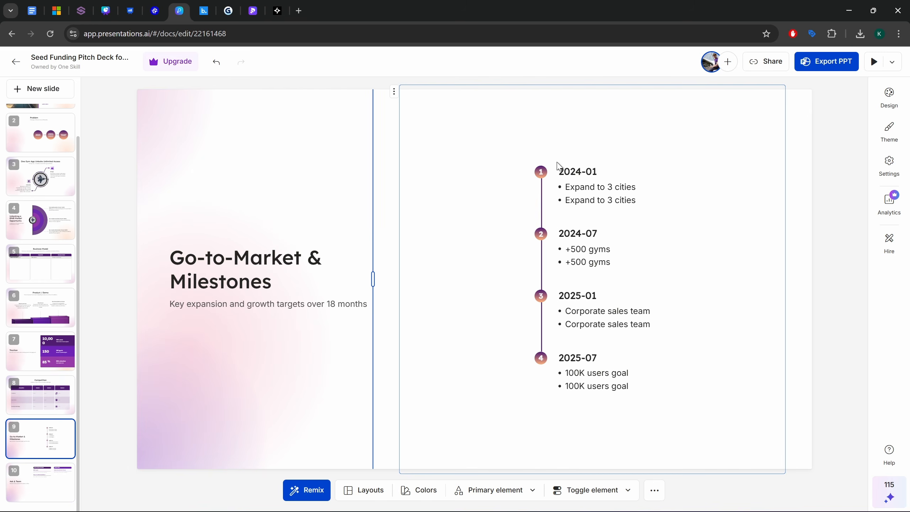
scroll(67, 284, "up", 2)
left_click(44, 129)
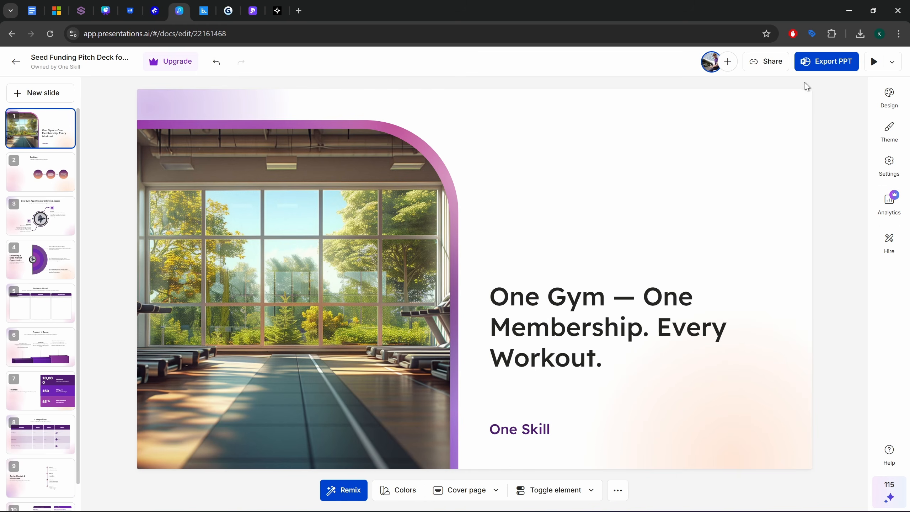
Start the PPT export and examine the pricing plans offered for individuals.
left_click(830, 63)
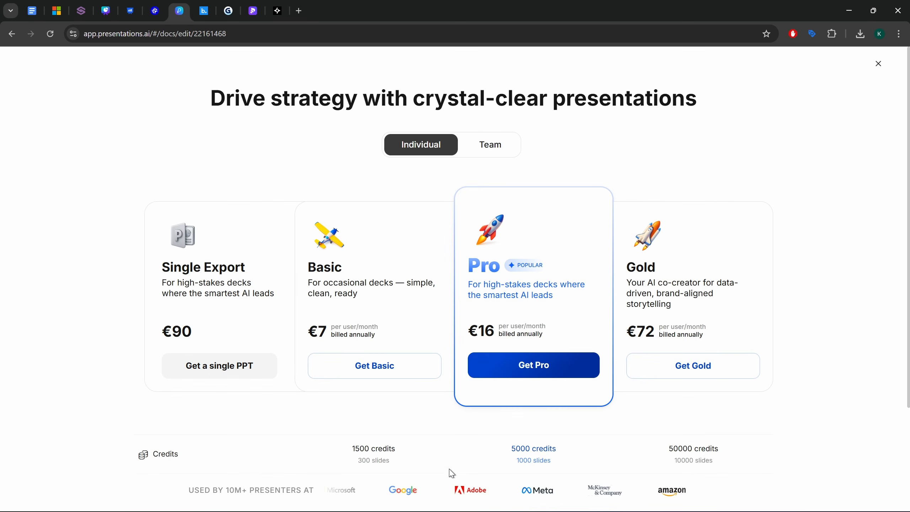
scroll(491, 244, "down", 1)
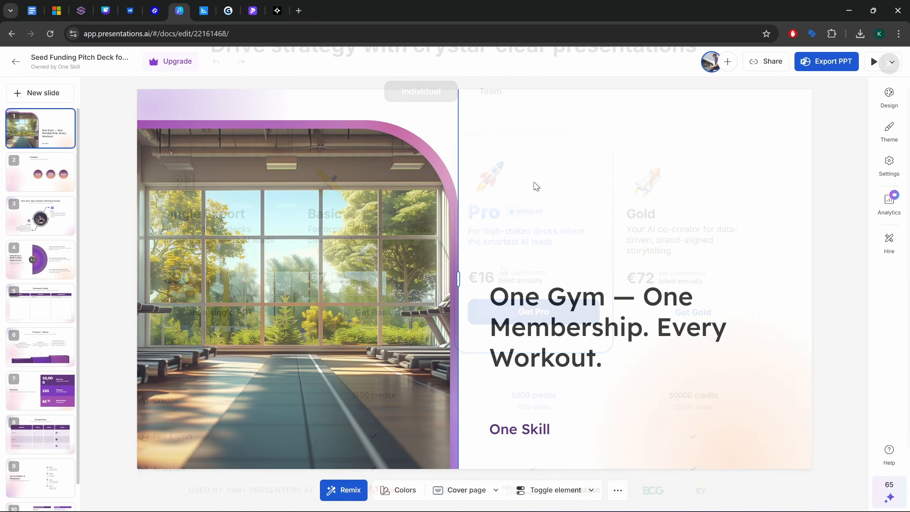
Play the deck as a slideshow from the title slide through the Product / Demo slide, then exit.
left_click(873, 61)
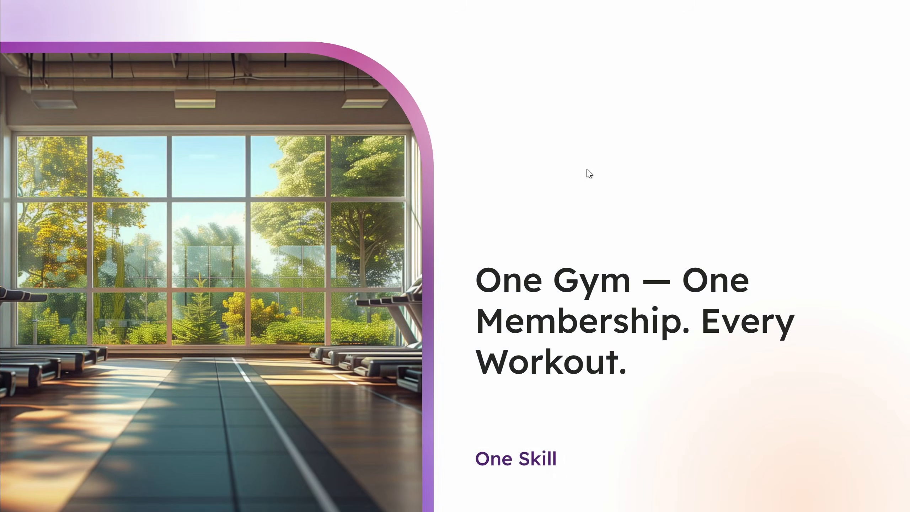
key("Right")
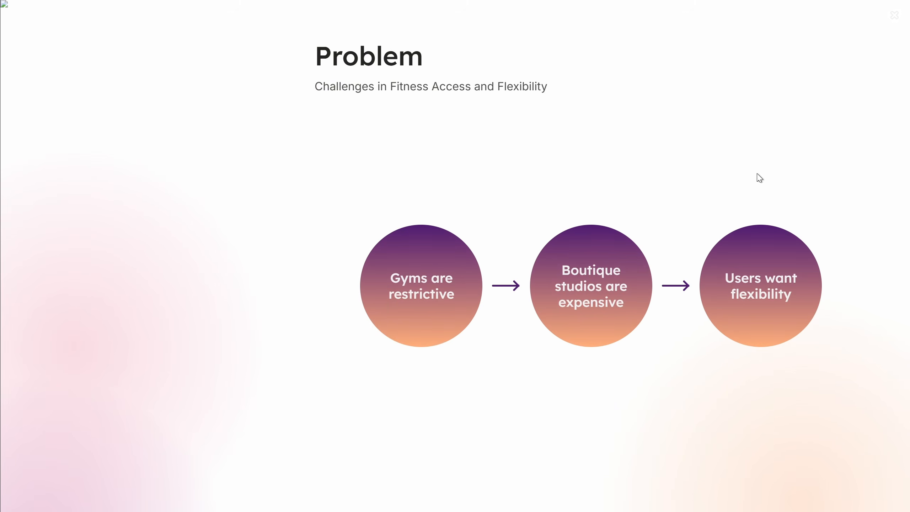
key("Right")
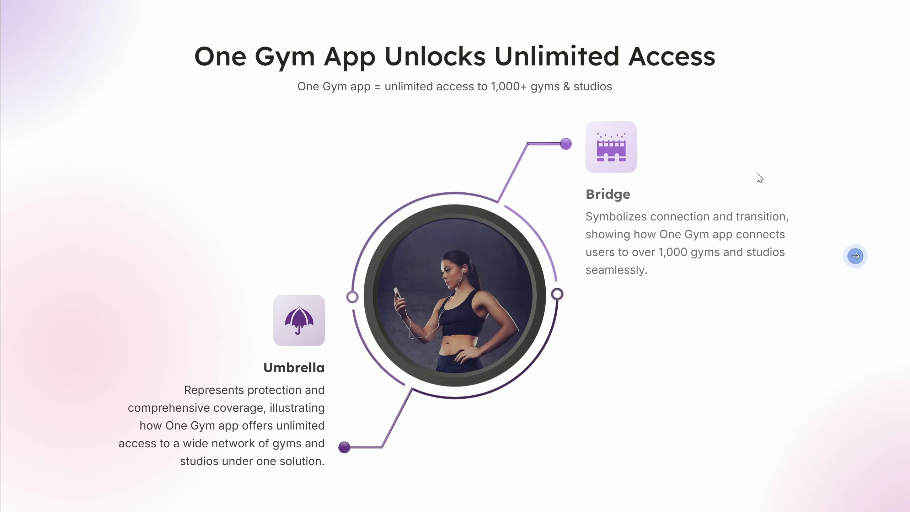
key("Right")
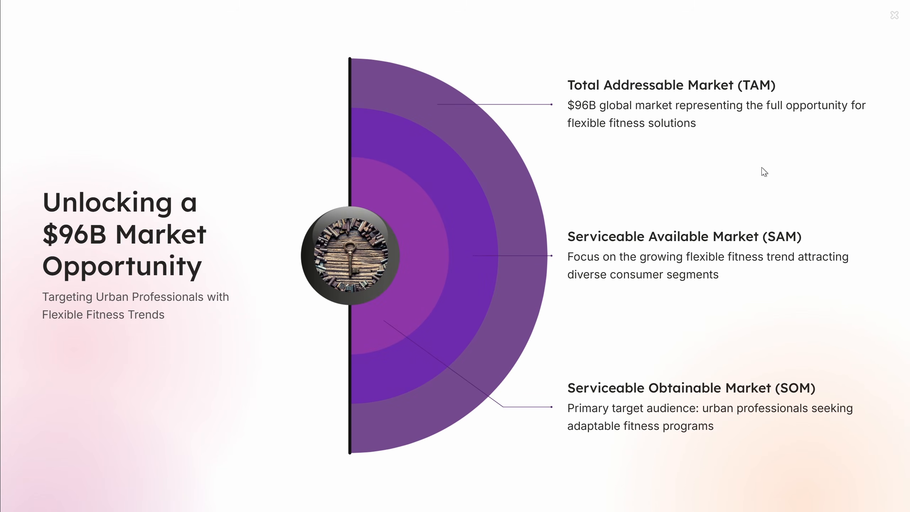
key("Right")
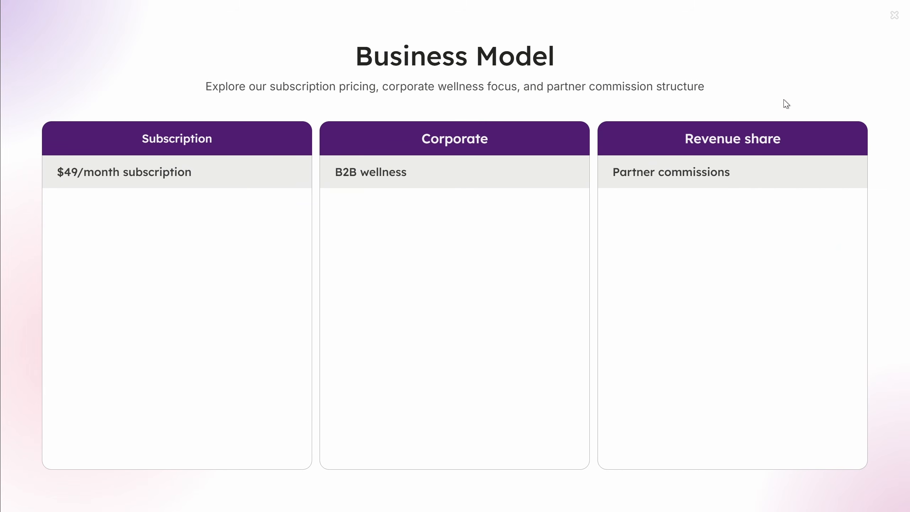
key("Right")
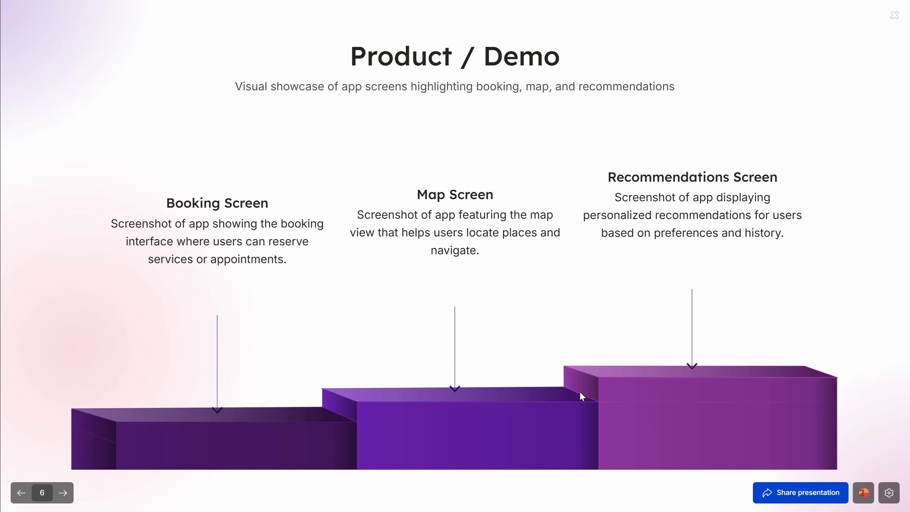
key("Escape")
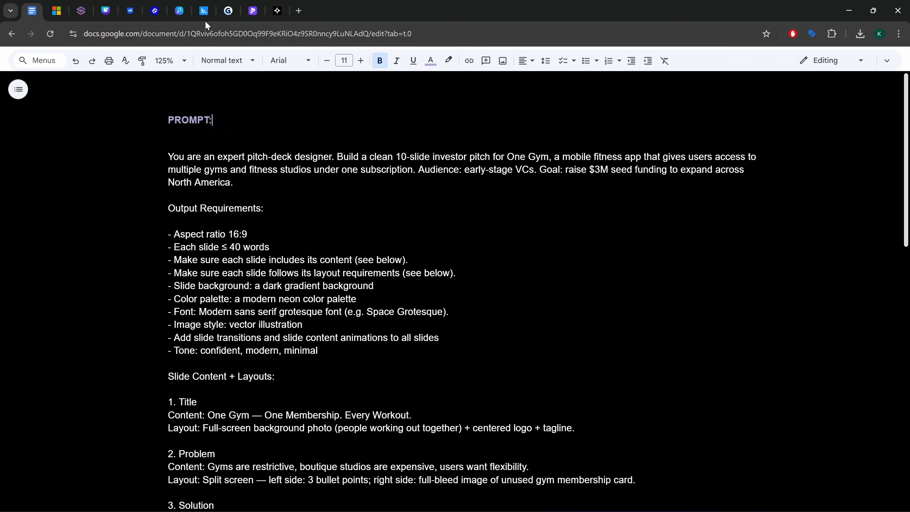
Switch to Beautiful.ai and start a new presentation using Generate with AI.
left_click(203, 11)
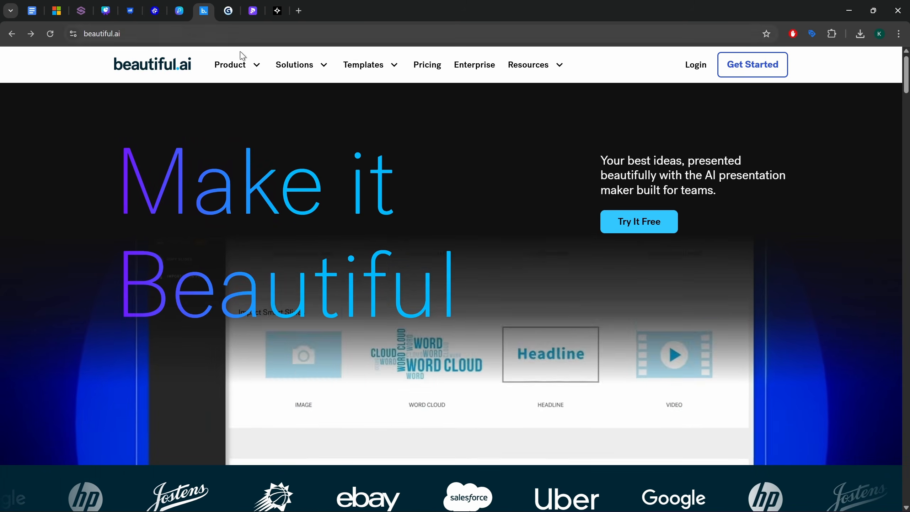
left_click_drag(146, 179, 438, 287)
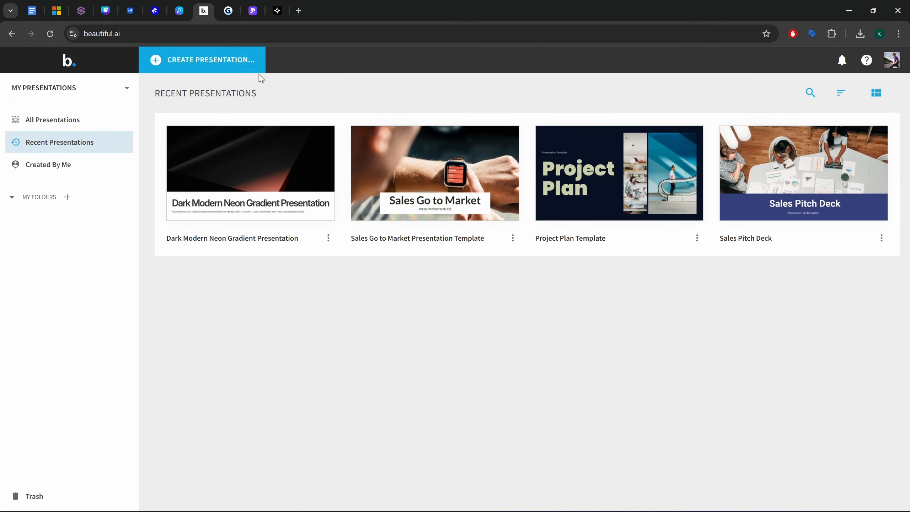
left_click(238, 63)
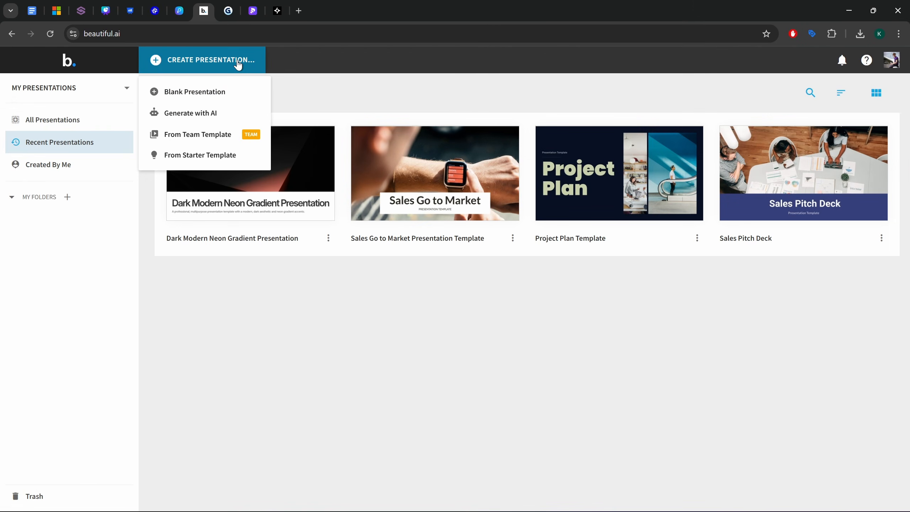
left_click(201, 114)
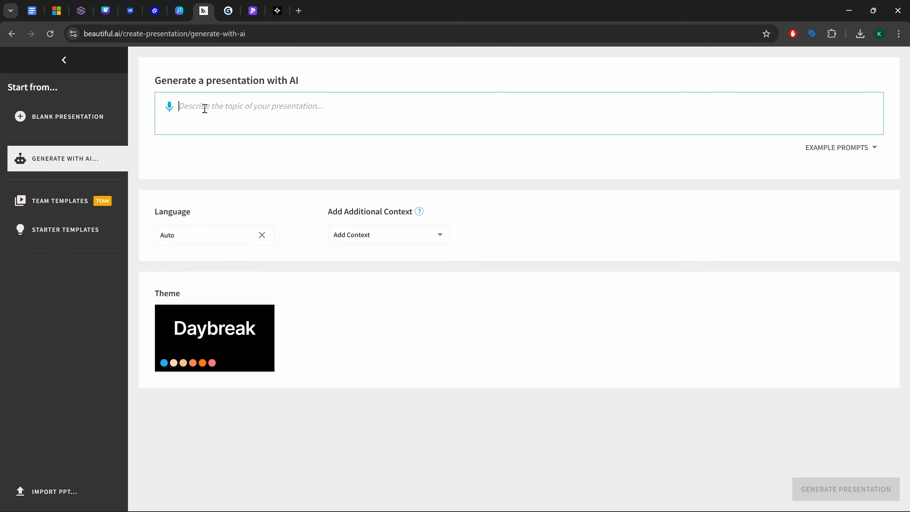
Enter the full One Gym pitch-deck prompt, ending with the "10. Ask & Team" section, as the presentation topic and read through it.
type("Content: Ask: $3M seed, use of funds breakdown, team bios. Layout: Left half = pie chart of fund allocation; right half = 3 circular headshots with short text bios underneath.")
scroll(321, 115, "up", 1)
scroll(317, 113, "down", 1)
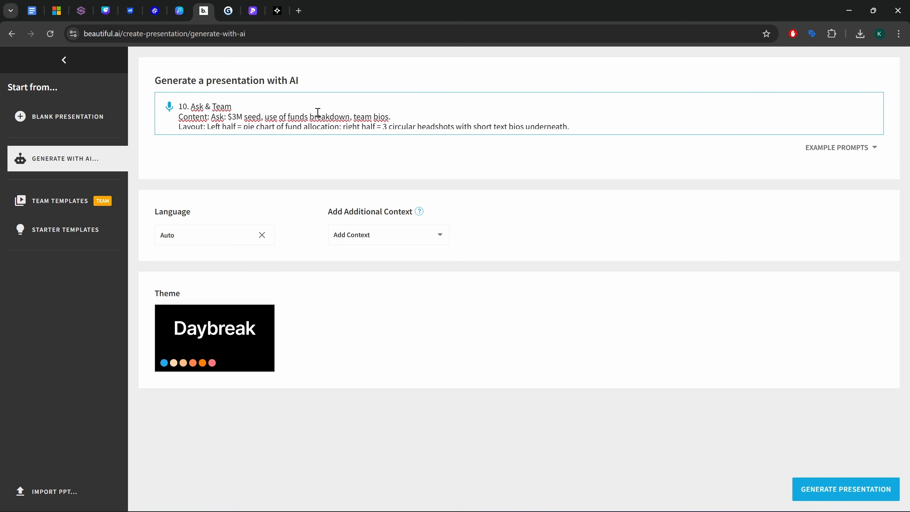
scroll(315, 110, "up", 5)
scroll(315, 109, "down", 4)
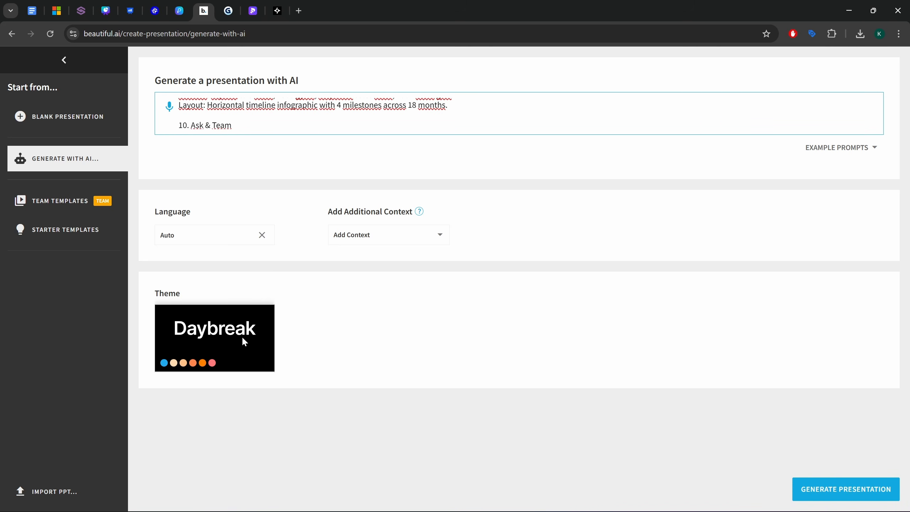
Switch the presentation theme to Horizon and generate the One Gym deck from the entered prompt.
left_click(248, 346)
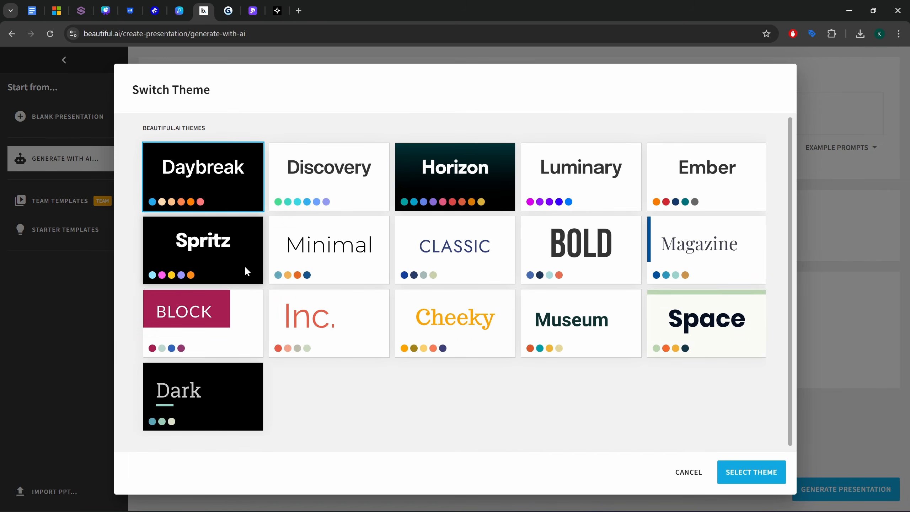
left_click(495, 182)
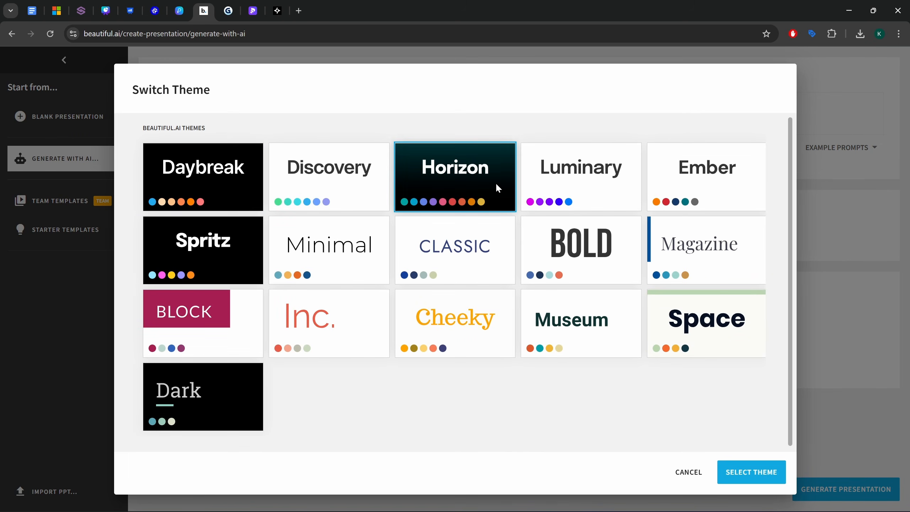
left_click(745, 472)
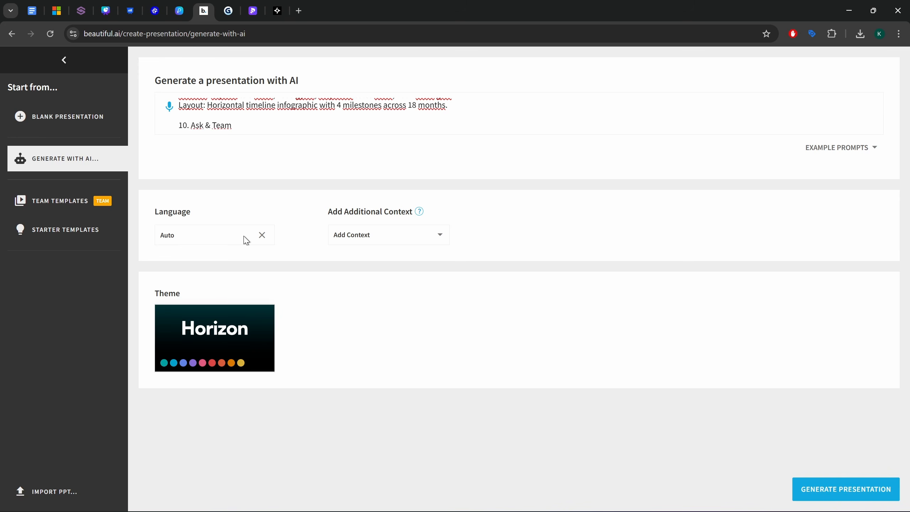
left_click(840, 497)
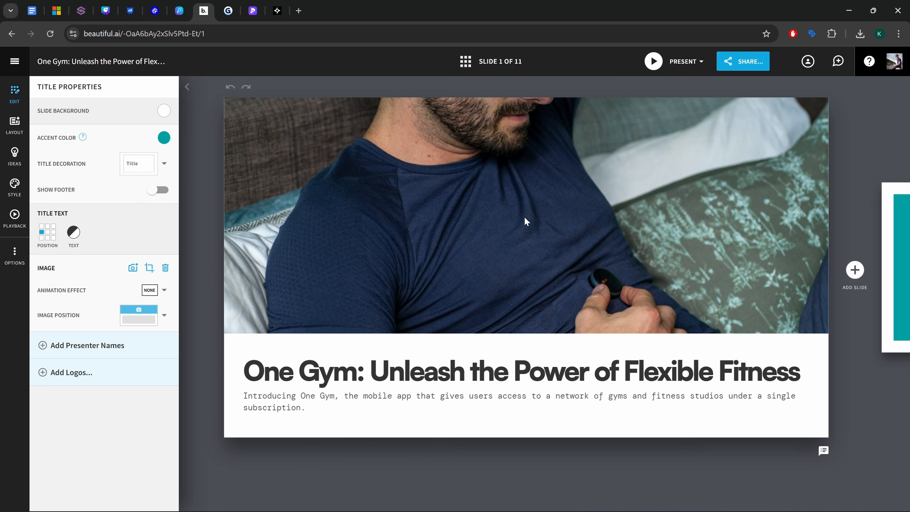
Go through the generated deck to The Problem slide and check that its description text boxes are editable.
left_click(897, 285)
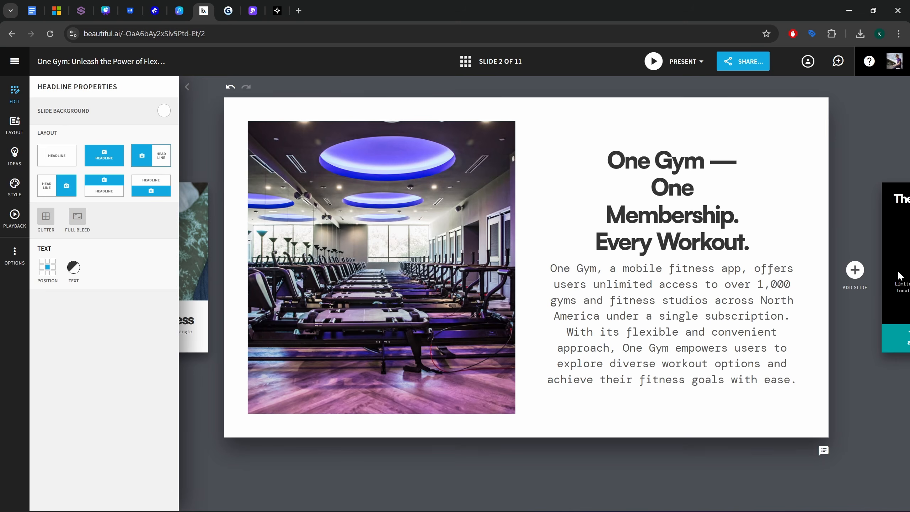
left_click(897, 285)
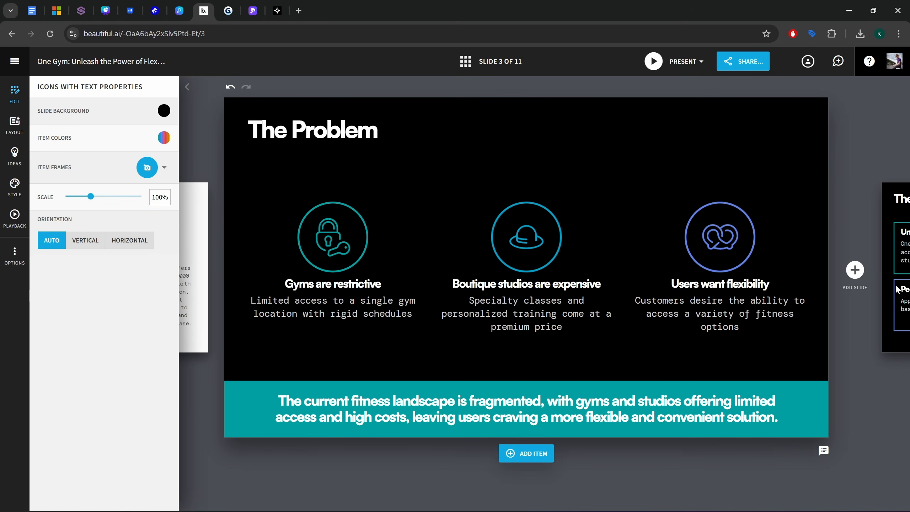
left_click(527, 307)
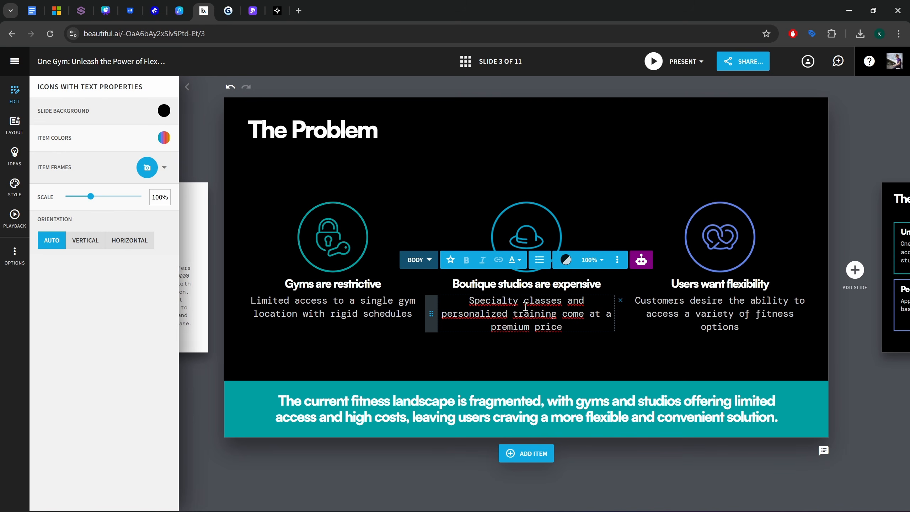
left_click(344, 307)
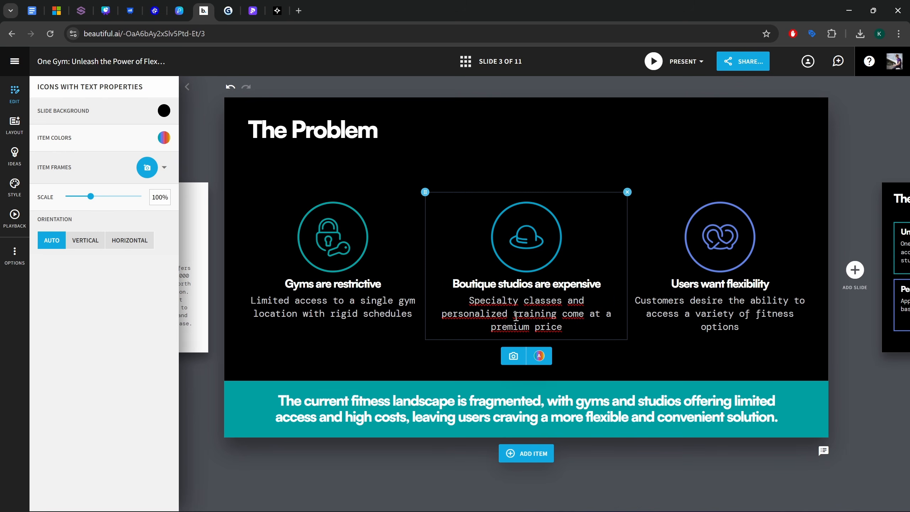
left_click(510, 307)
Examine the color and typography settings in the deck's theme editor, then leave it without updating the theme.
left_click(14, 186)
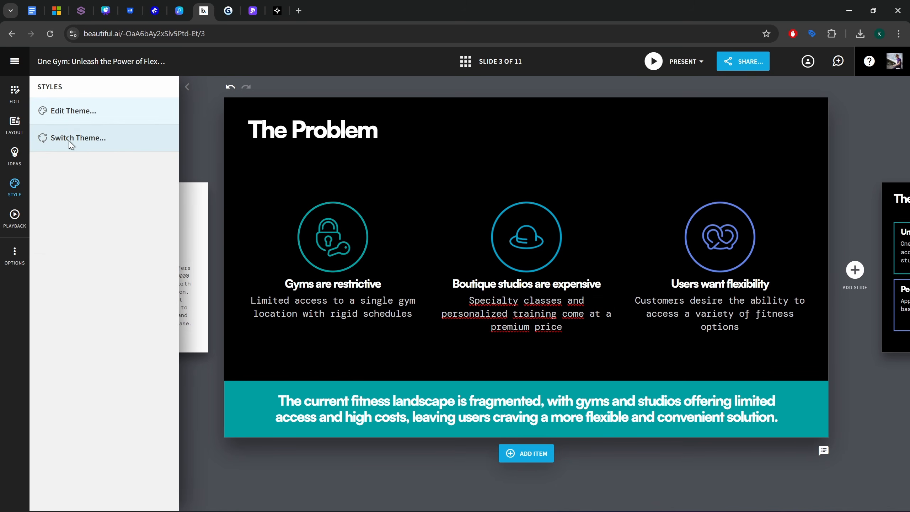
left_click(67, 112)
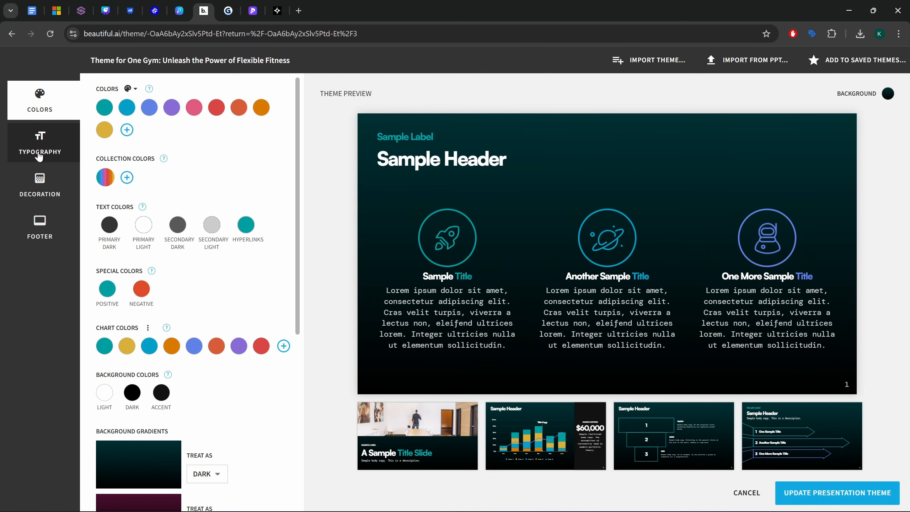
left_click(39, 150)
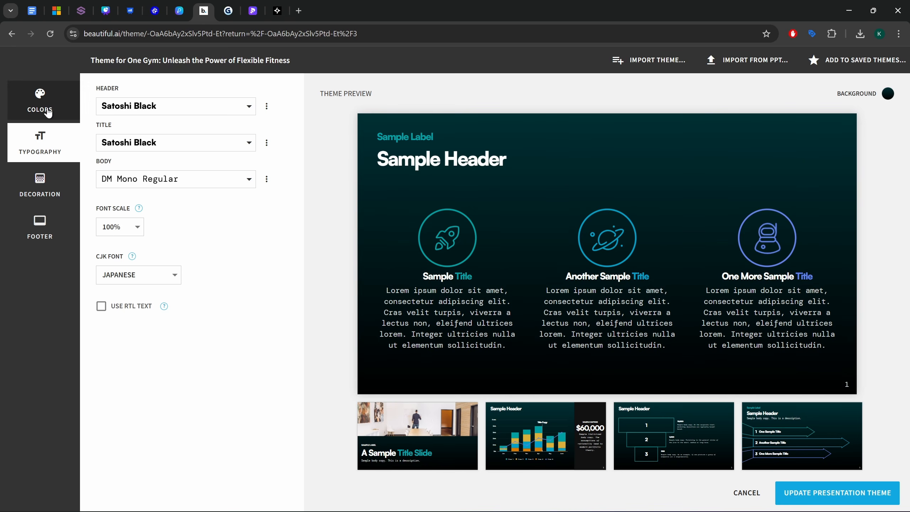
left_click(44, 97)
left_click(38, 148)
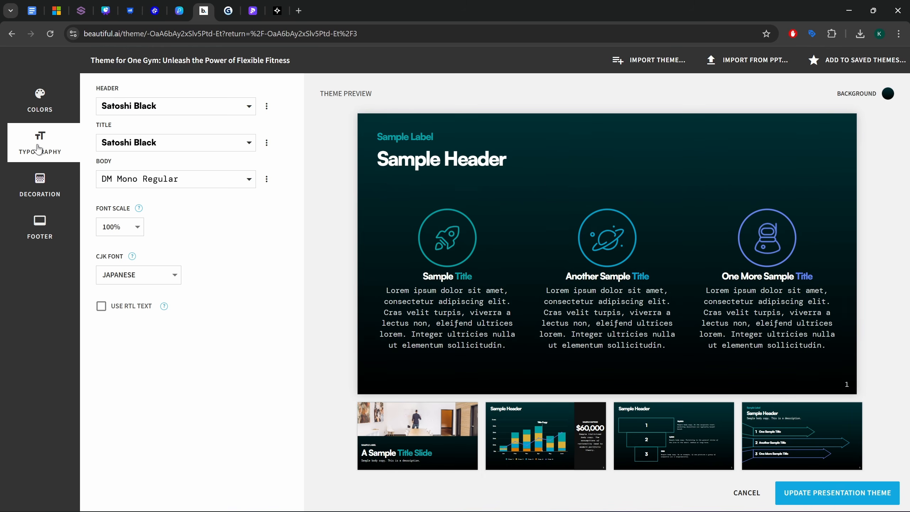
left_click(757, 496)
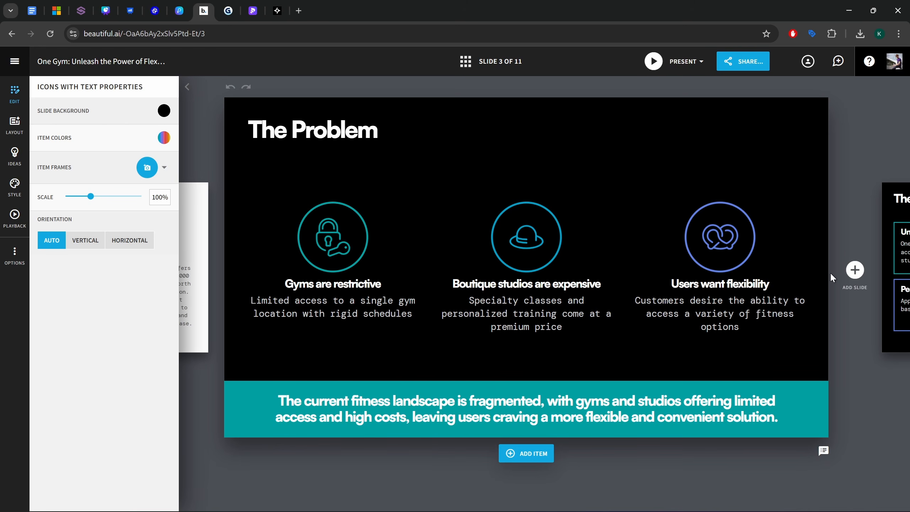
View The Solution slide, return to The Problem slide, and check the deck's sharing options.
left_click(900, 229)
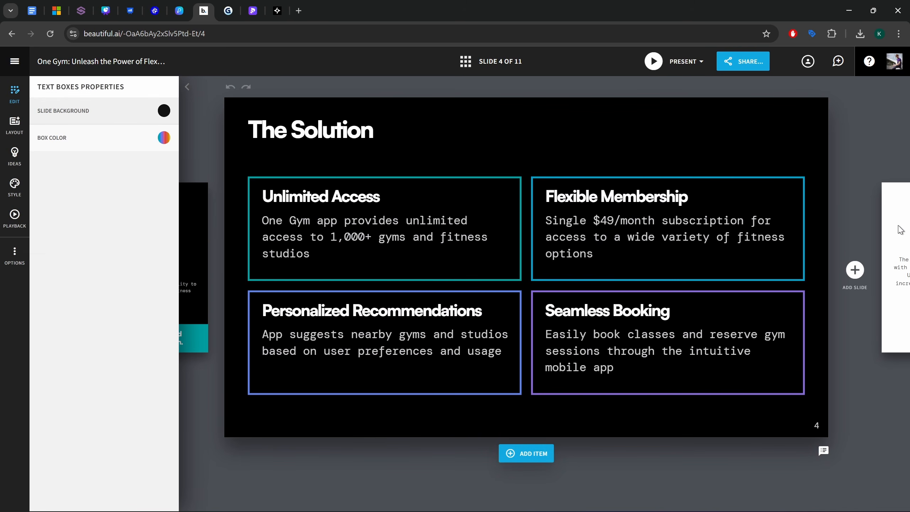
left_click(189, 220)
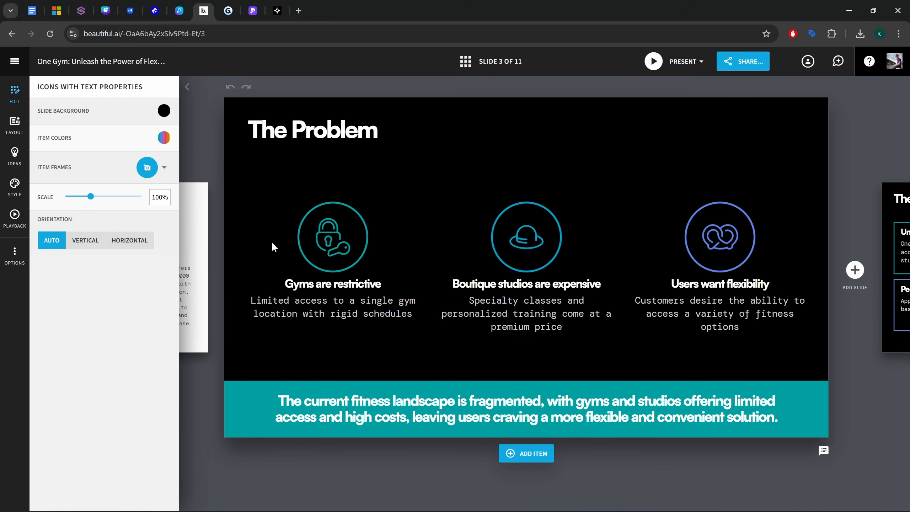
left_click(748, 63)
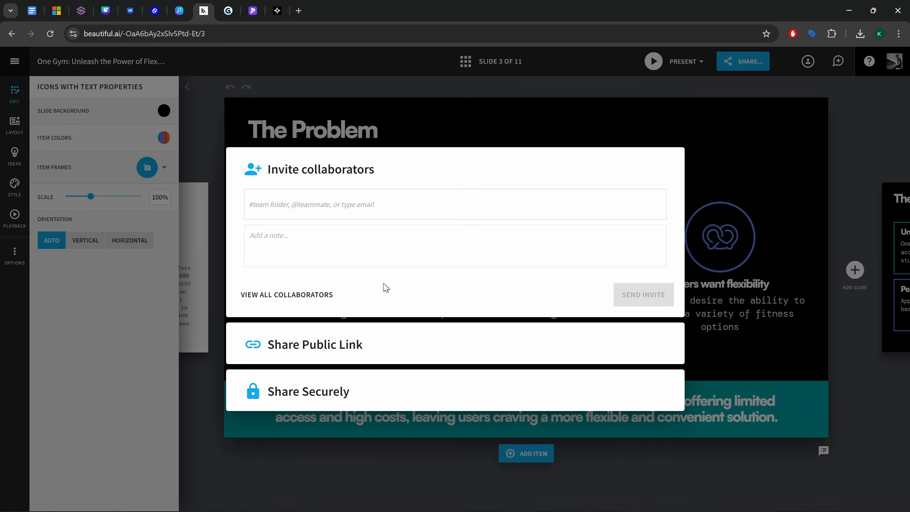
left_click(831, 128)
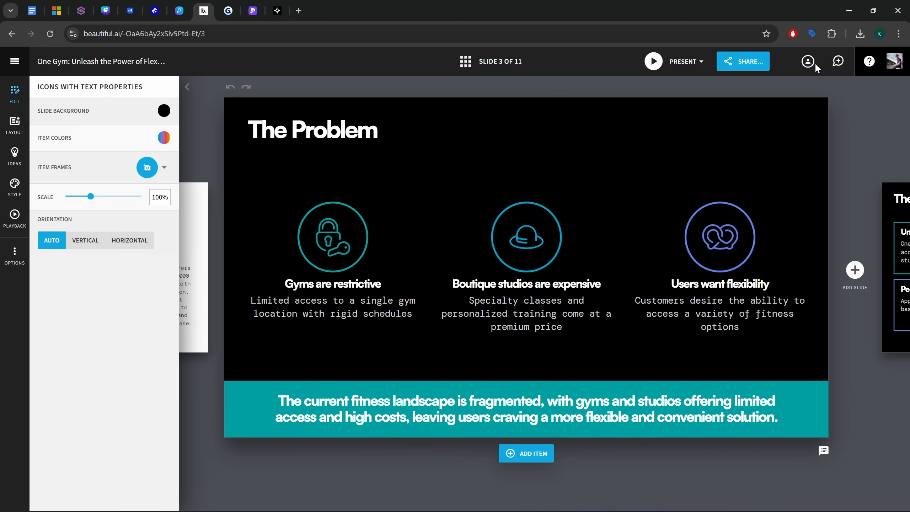
Present the deck from the beginning through the closing slide, then exit the player.
left_click(694, 63)
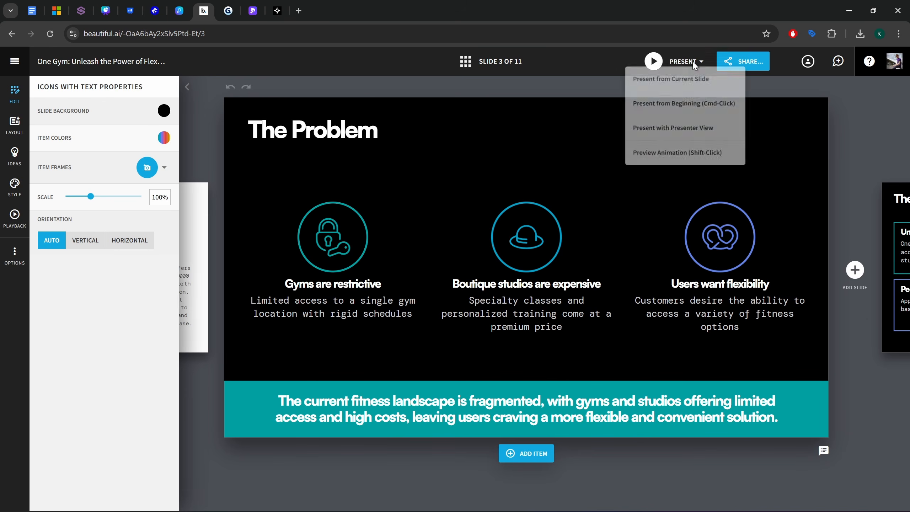
left_click(669, 107)
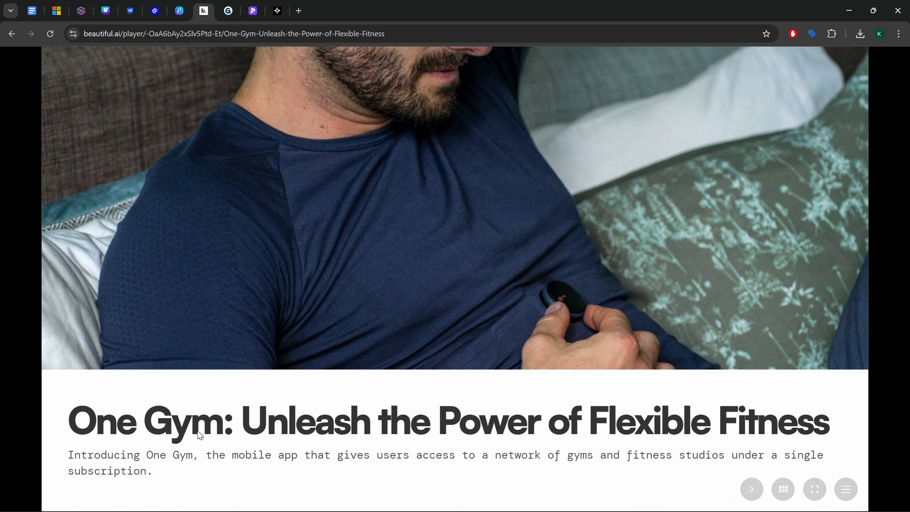
left_click(735, 320)
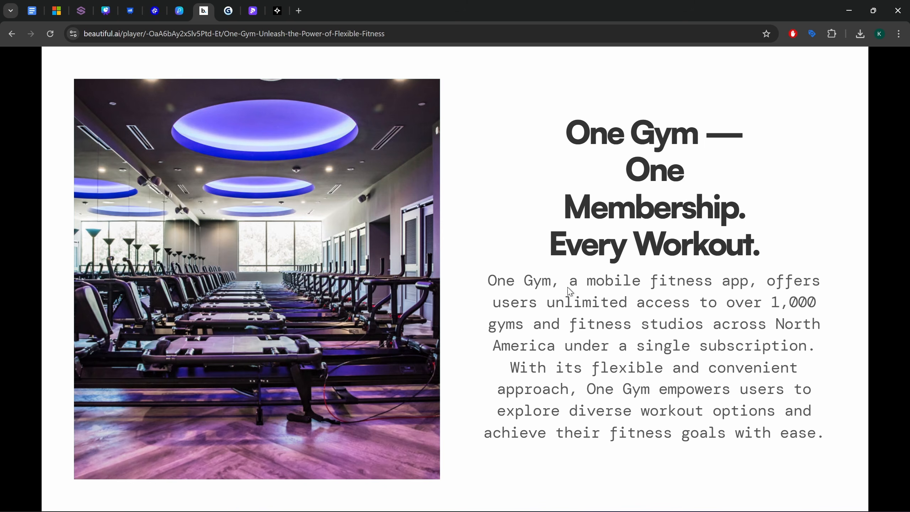
left_click(494, 213)
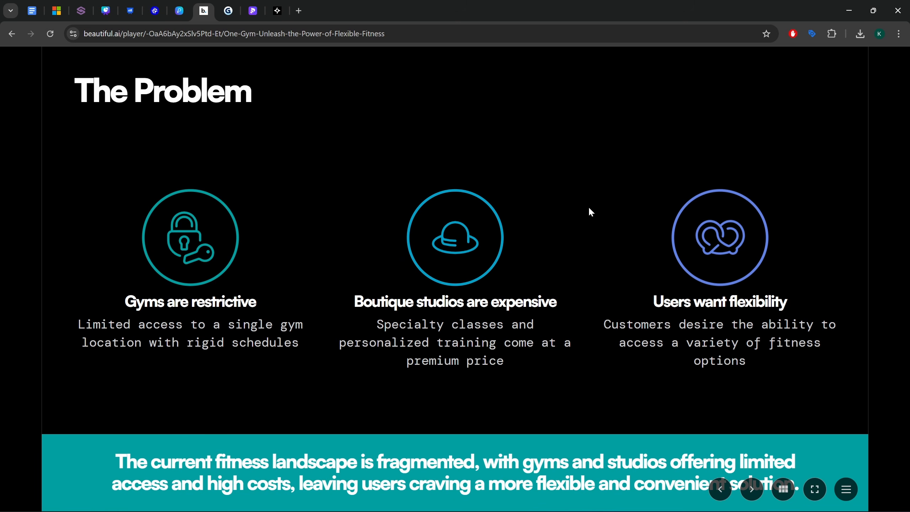
key("Right")
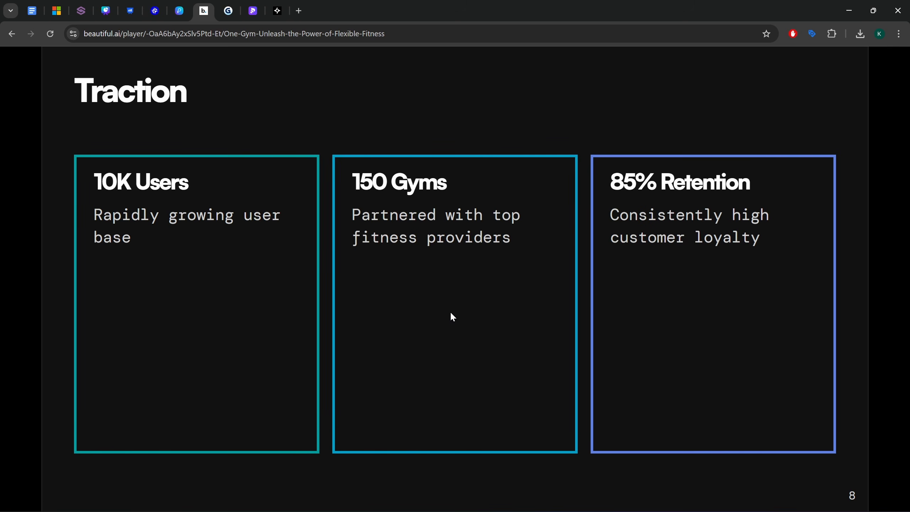
key("Right")
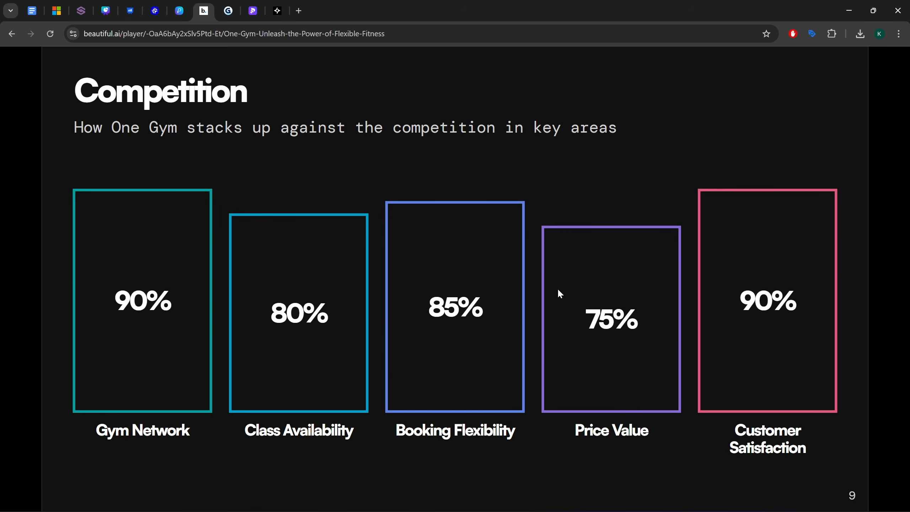
key("Right")
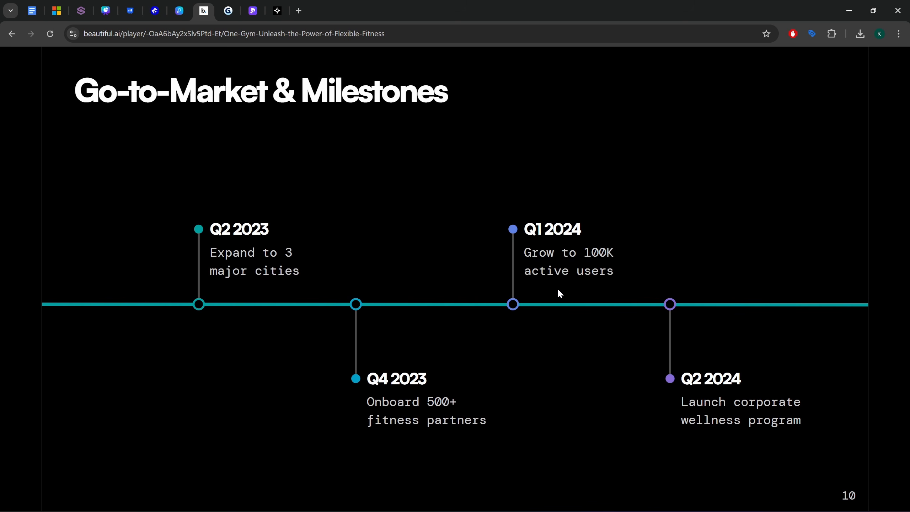
key("Right")
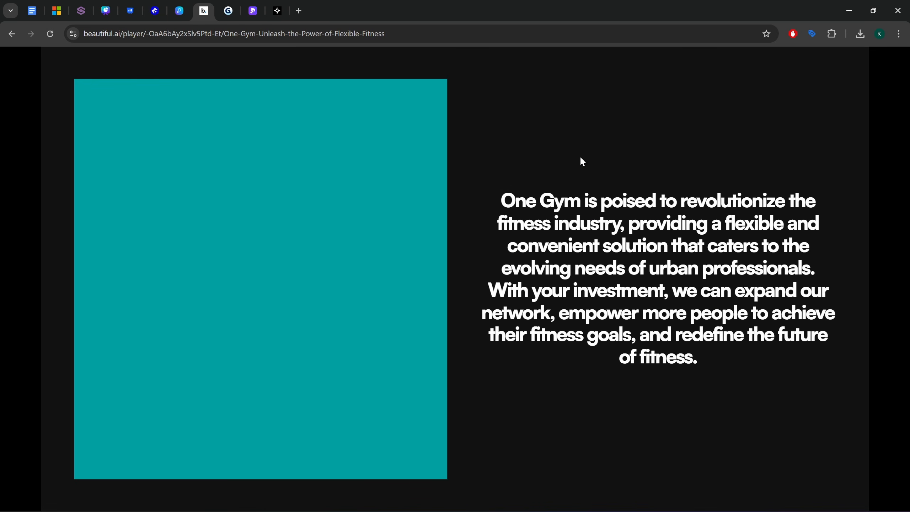
key("Right")
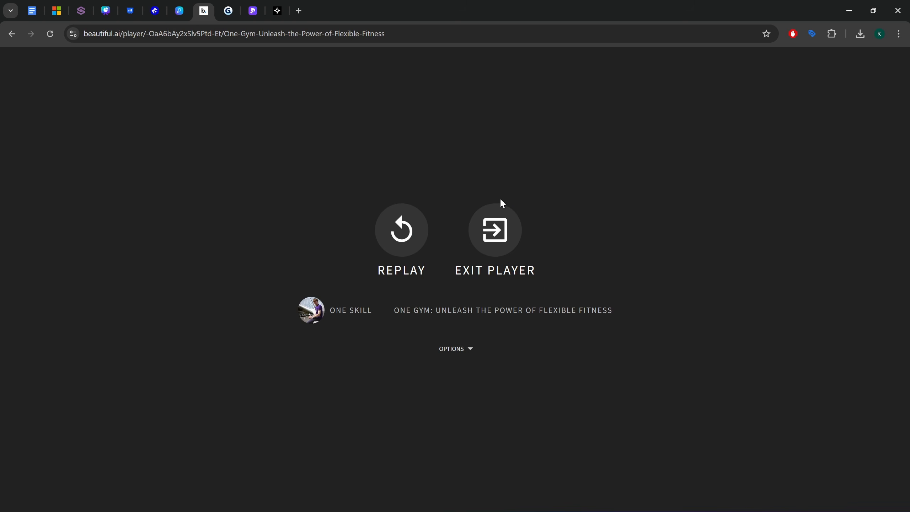
left_click(505, 231)
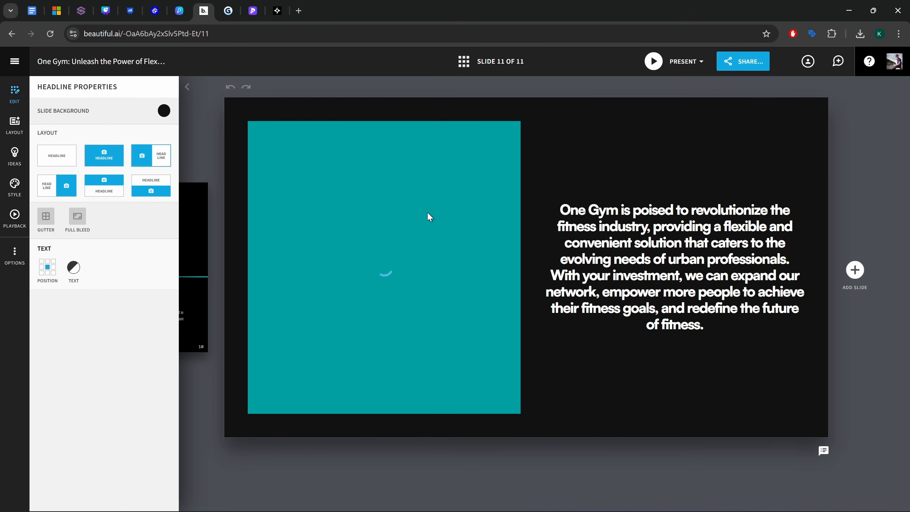
Collapse the slide properties and look back through the deck from the closing slide to the Competition slide.
left_click(187, 88)
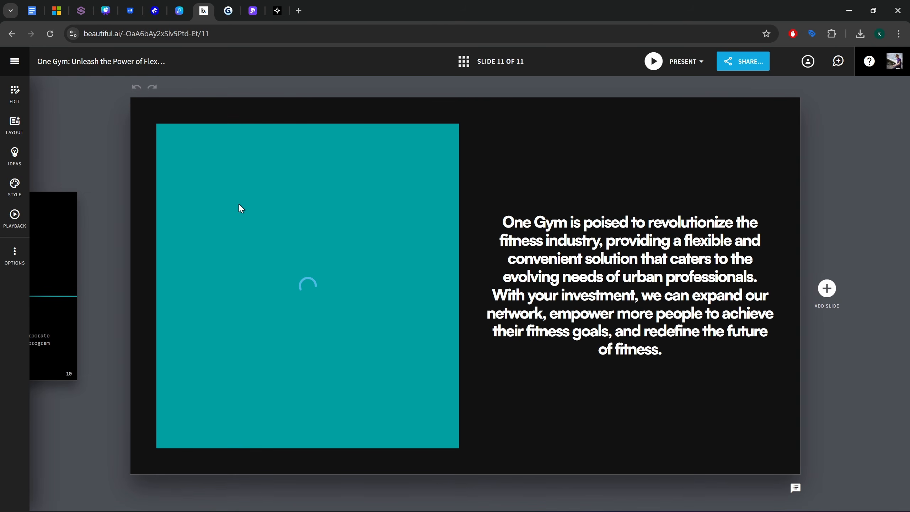
scroll(305, 264, "up", 3)
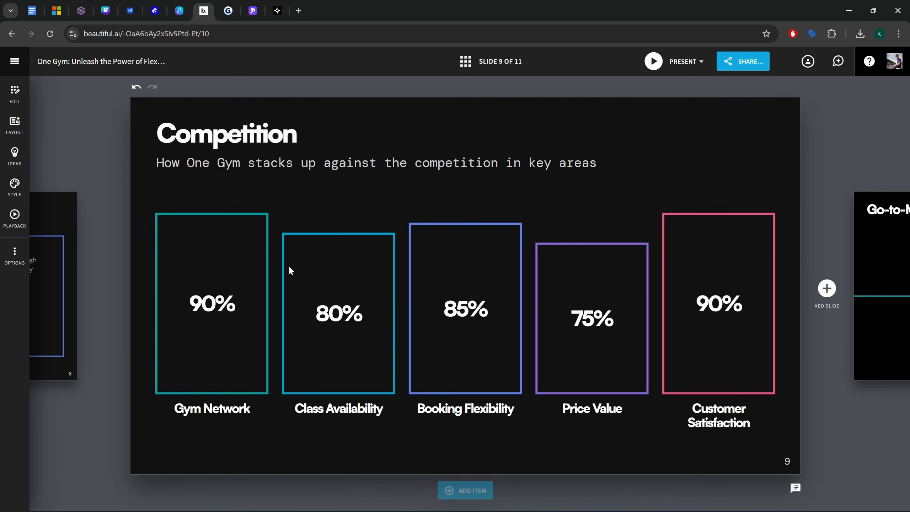
scroll(290, 268, "up", 2)
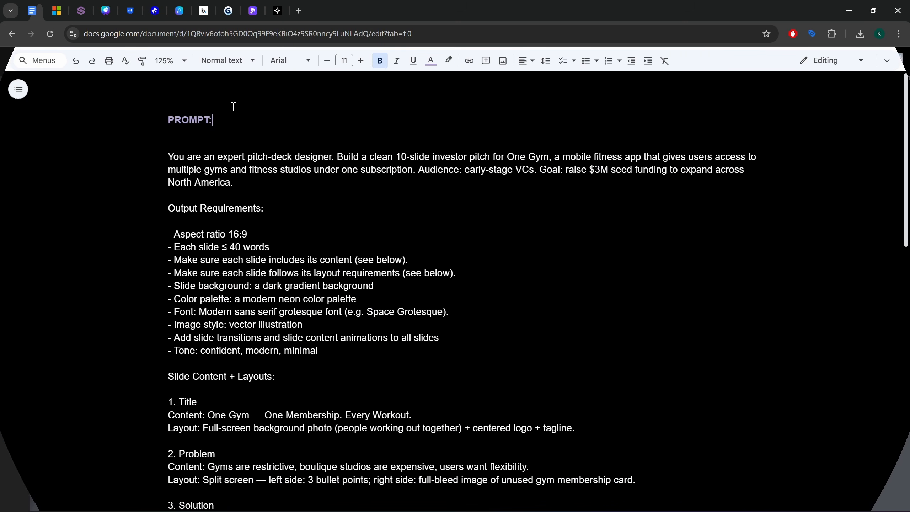
Switch to Gamma and start a new AI creation from pasted text, with Presentation as the output type.
left_click(228, 11)
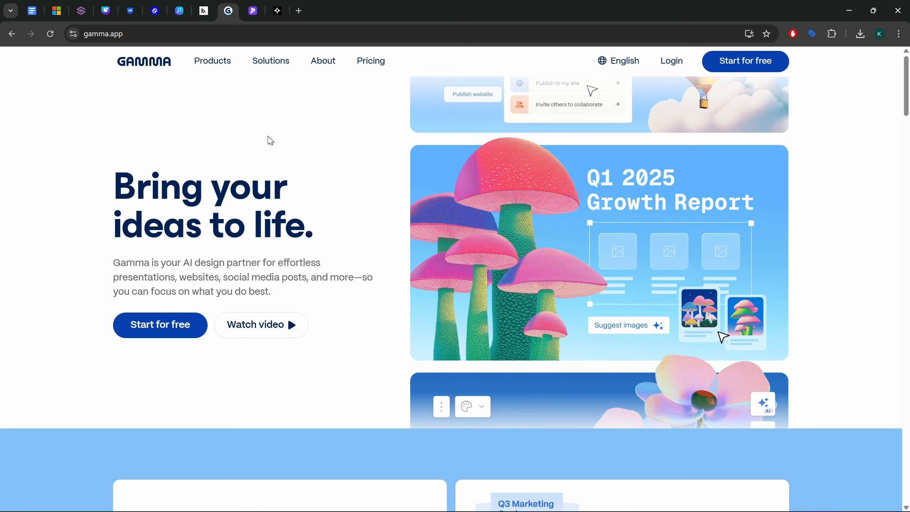
left_click_drag(119, 182, 181, 189)
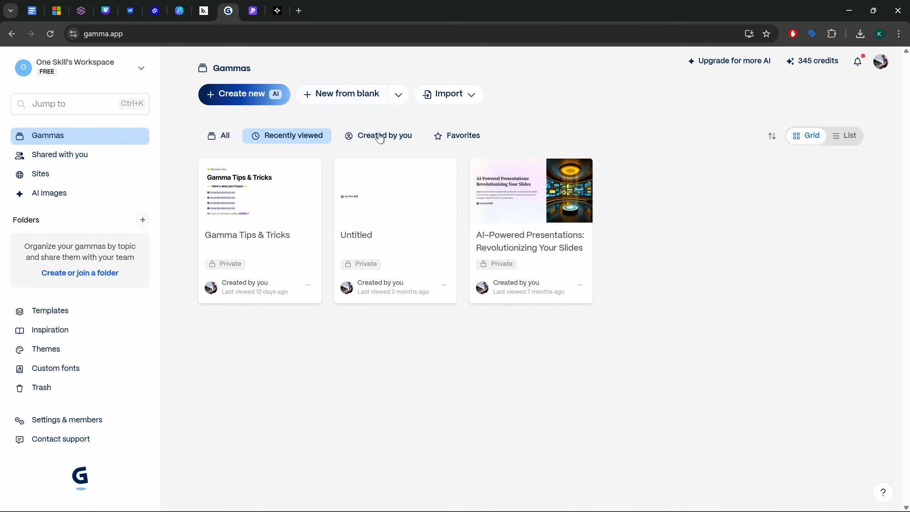
left_click(237, 100)
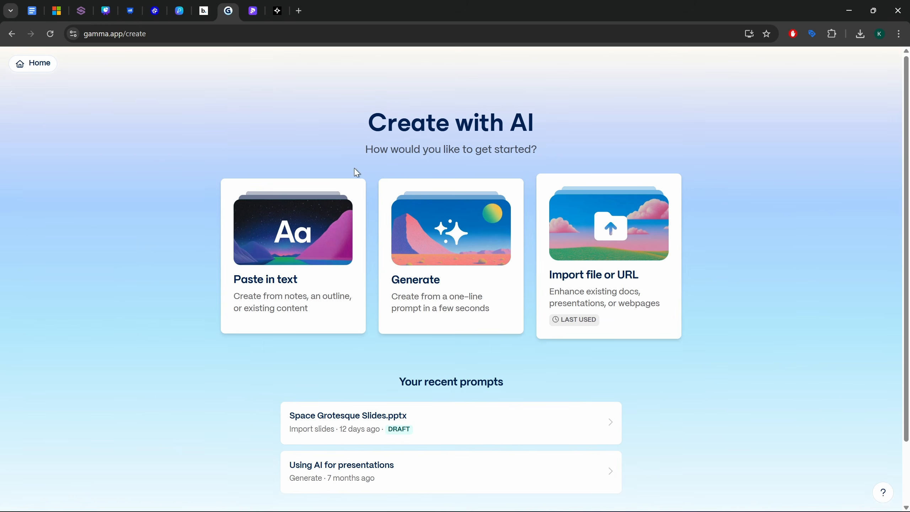
left_click(290, 226)
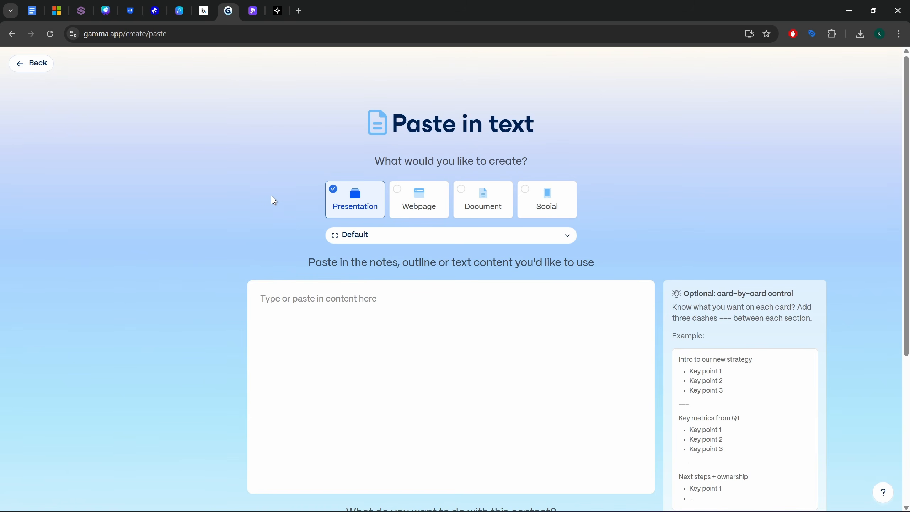
scroll(370, 258, "down", 1)
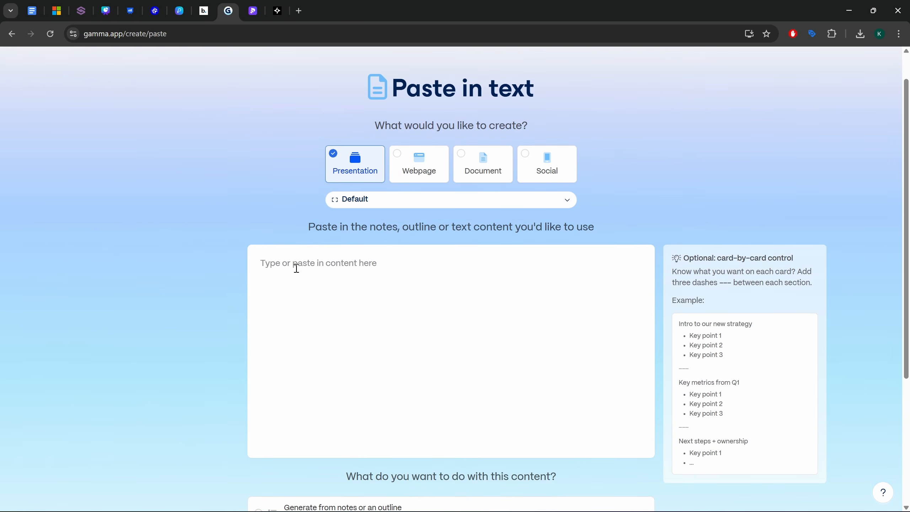
Paste the One Gym pitch-deck prompt as the source content and set the page style to Traditional 16:9.
key("ctrl+v")
scroll(532, 325, "down", 4)
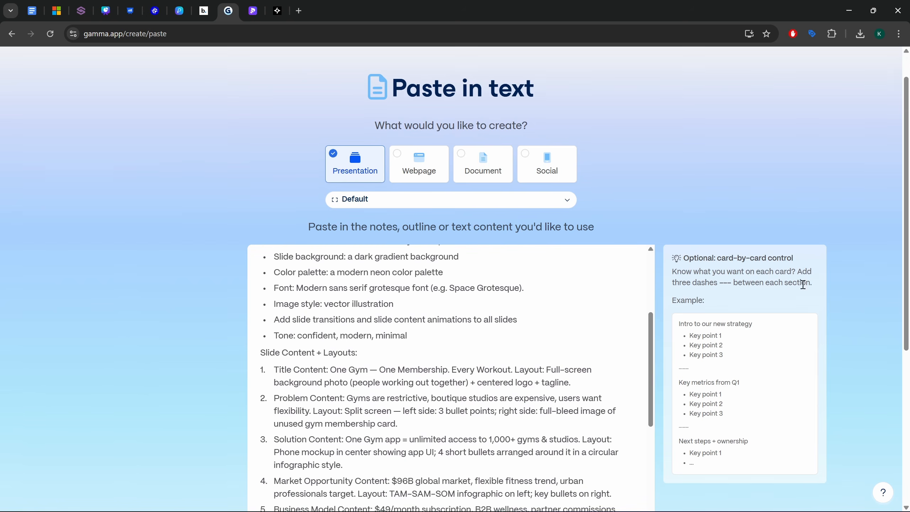
scroll(888, 256, "down", 4)
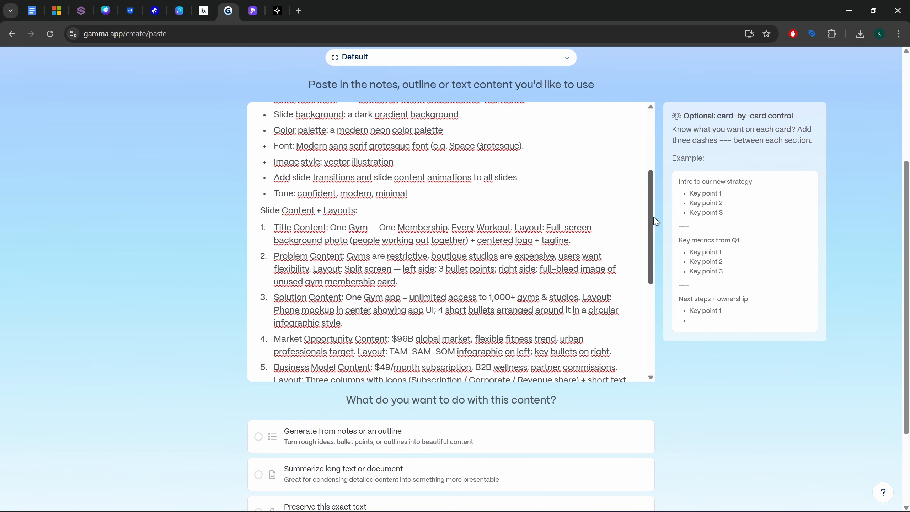
left_click_drag(650, 227, 651, 316)
scroll(651, 332, "up", 10)
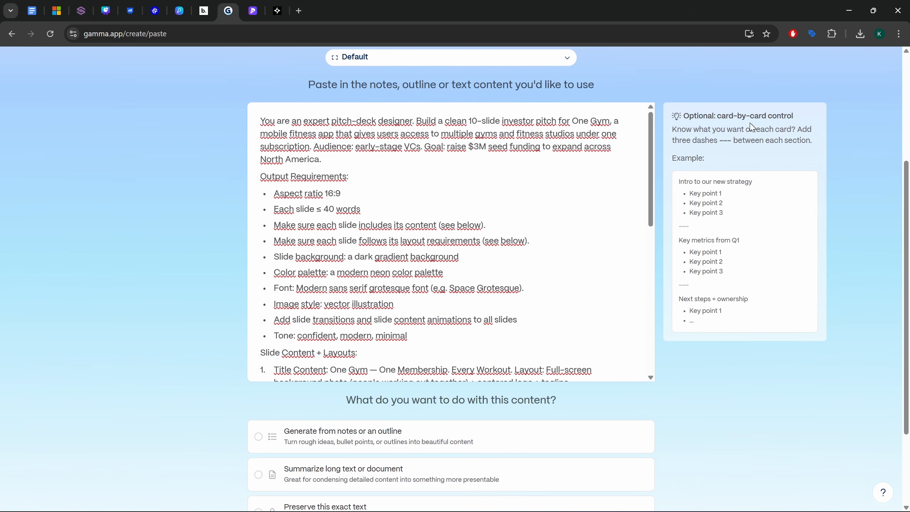
scroll(874, 150, "up", 5)
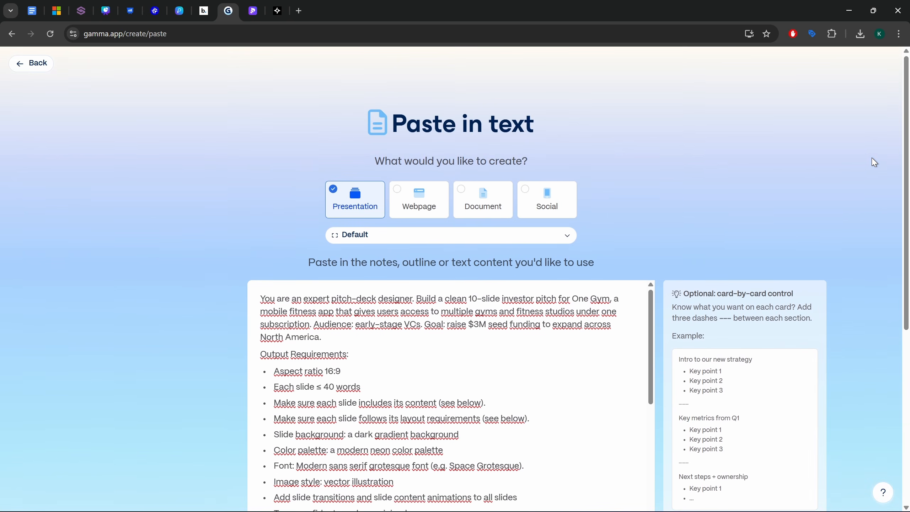
left_click(365, 240)
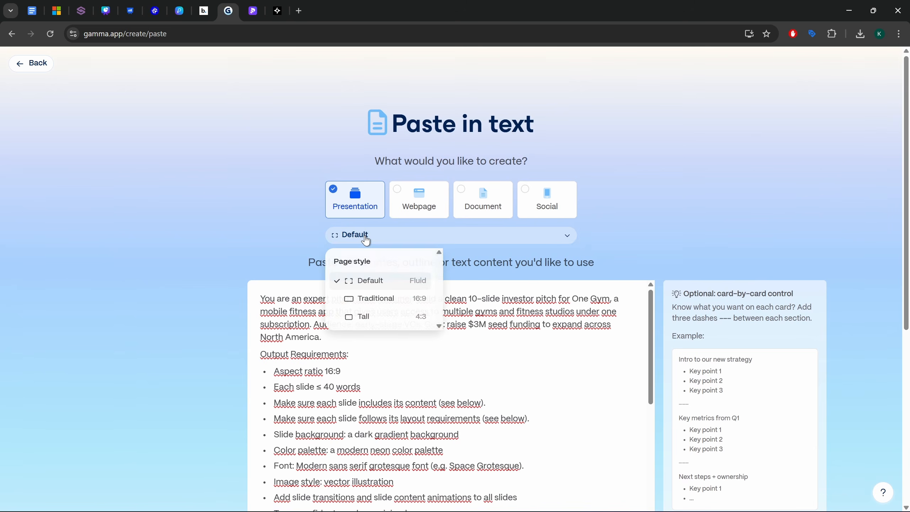
left_click(379, 304)
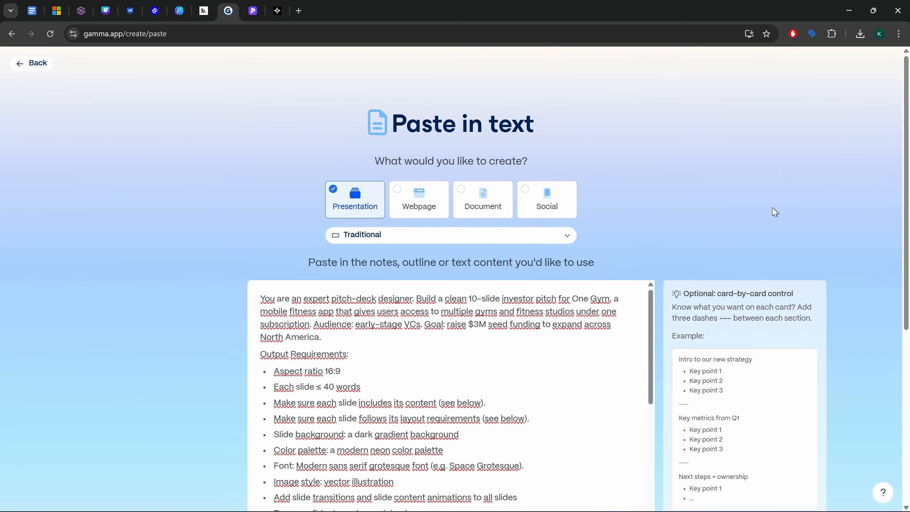
Choose to preserve the exact text and continue to the prompt editor.
scroll(820, 196, "down", 8)
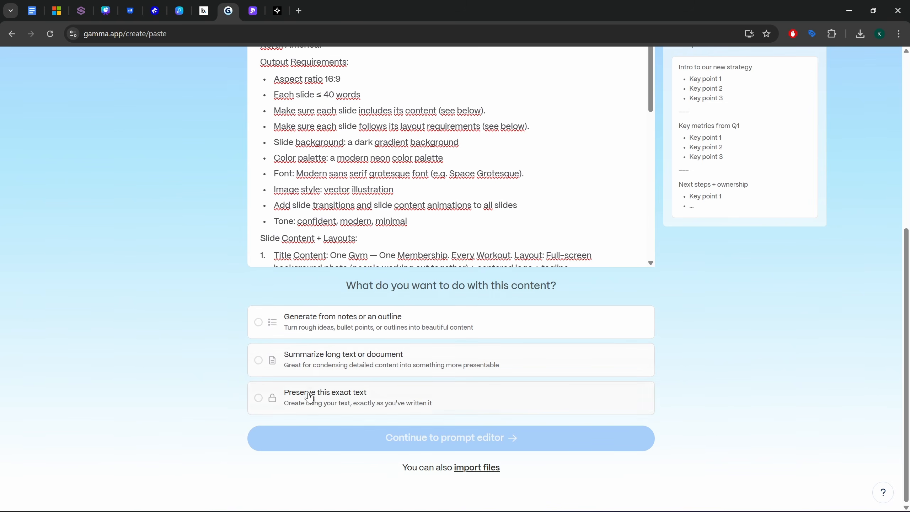
left_click(312, 327)
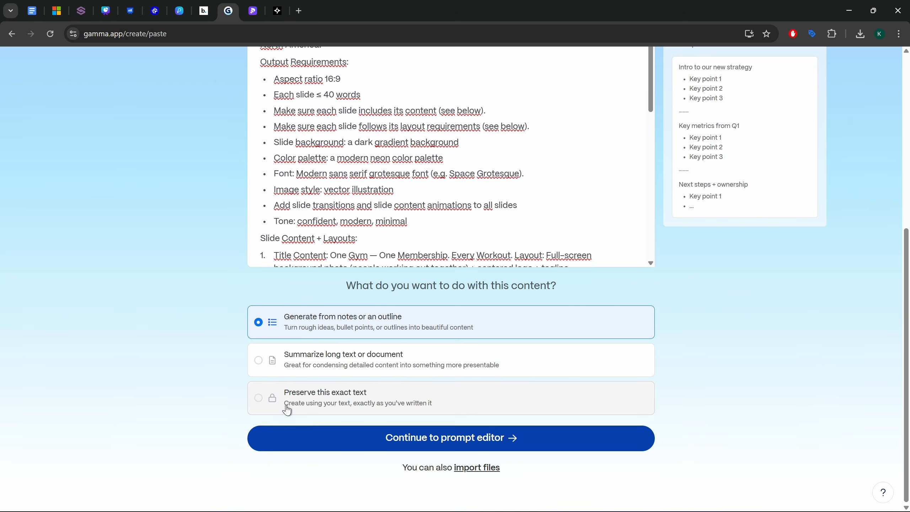
left_click(394, 399)
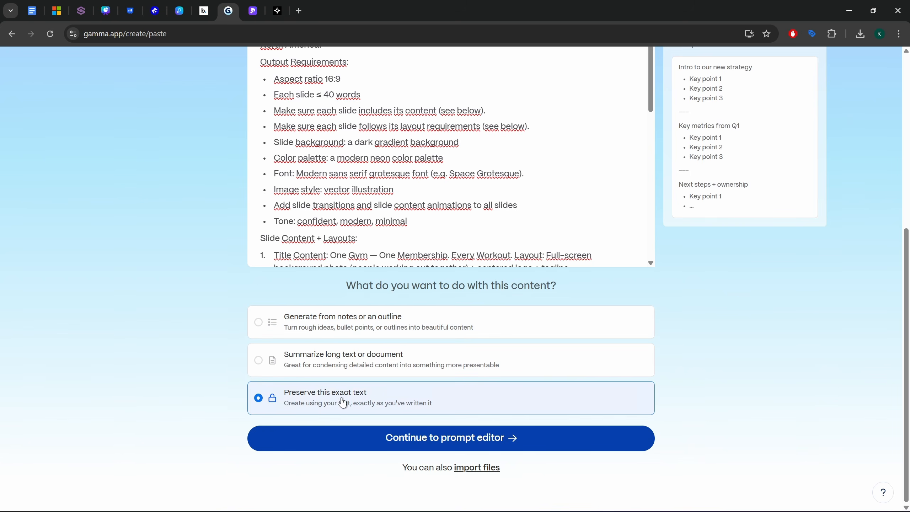
left_click(423, 436)
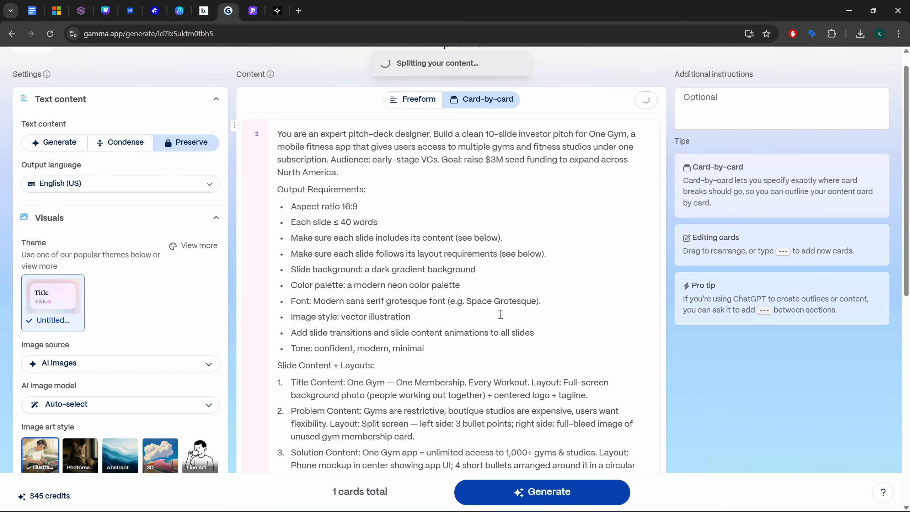
Review how the pasted prompt is split into cards in the prompt editor.
scroll(480, 319, "down", 9)
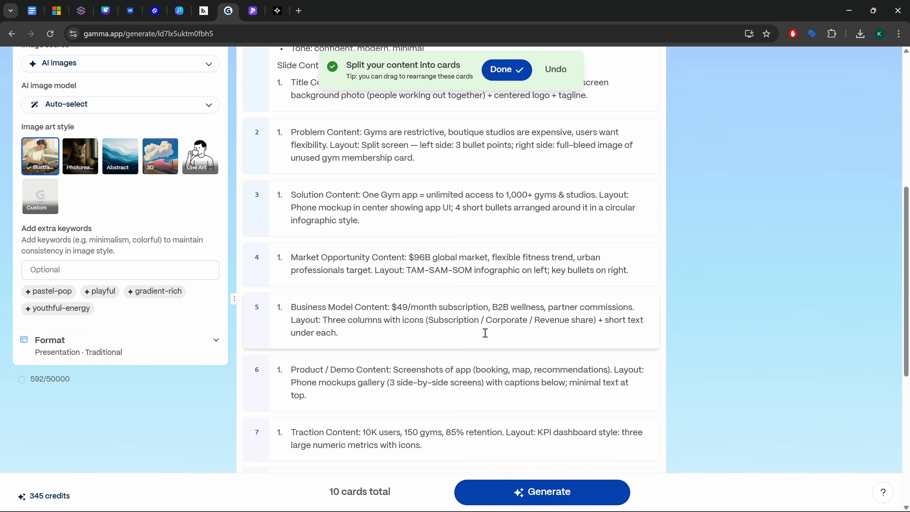
scroll(441, 332, "up", 2)
scroll(441, 332, "up", 7)
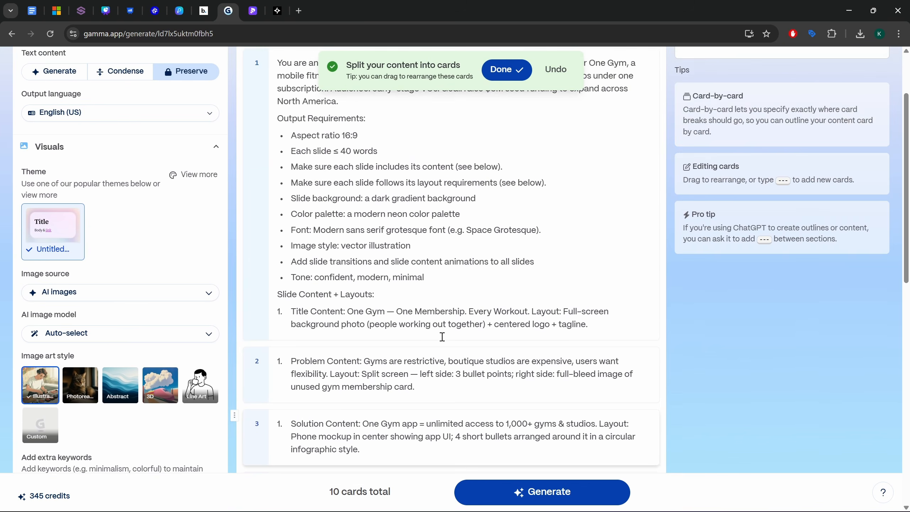
left_click(417, 233)
scroll(417, 238, "down", 3)
scroll(417, 237, "down", 8)
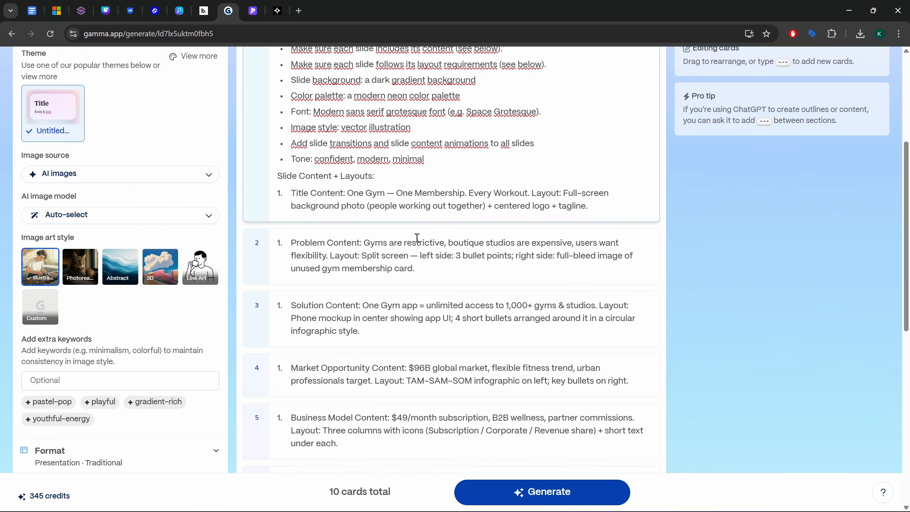
scroll(416, 240, "up", 10)
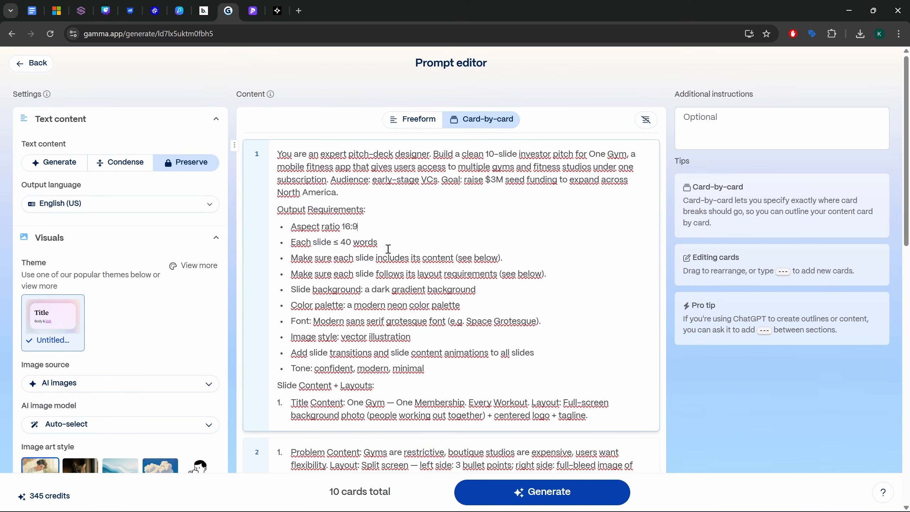
Apply the standard Nebulae theme to the presentation.
left_click(188, 267)
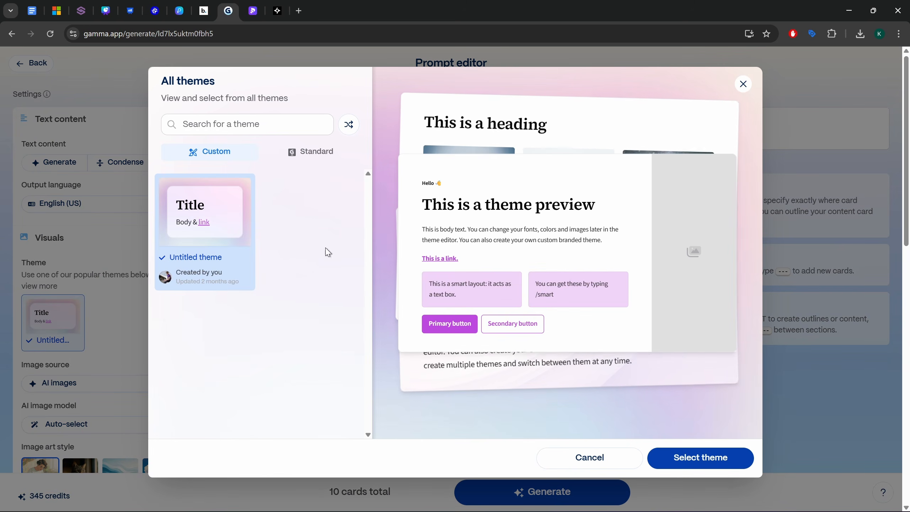
left_click(309, 158)
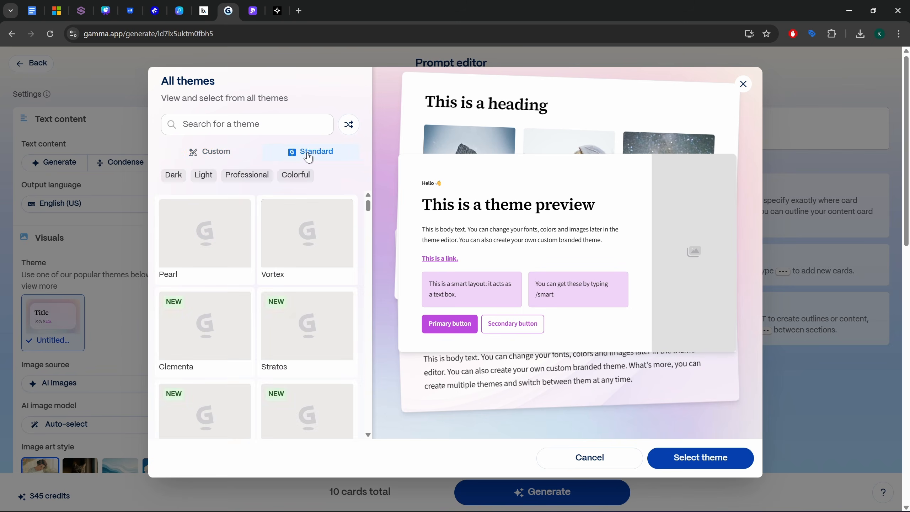
scroll(368, 215, "down", 5)
scroll(345, 268, "down", 8)
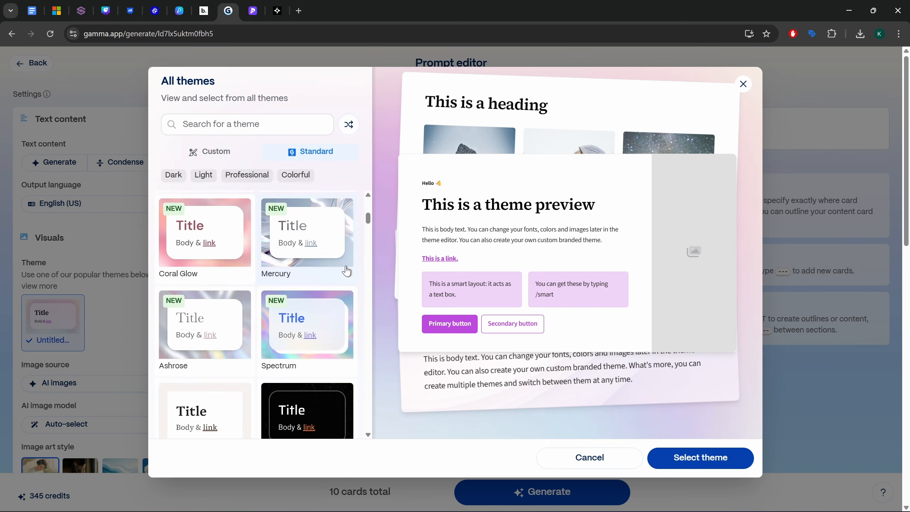
left_click(329, 309)
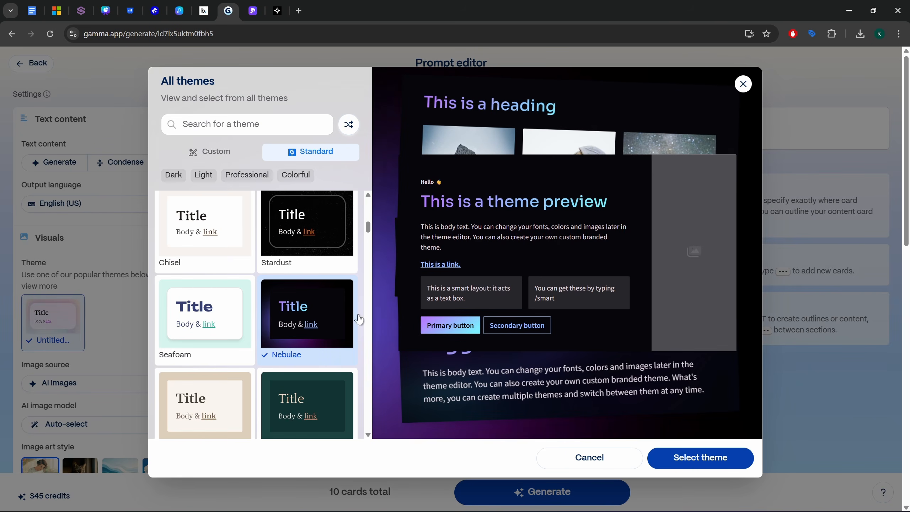
left_click(683, 458)
Check the visual settings, keep the AI image model on Auto-select, and generate the presentation.
scroll(172, 307, "down", 4)
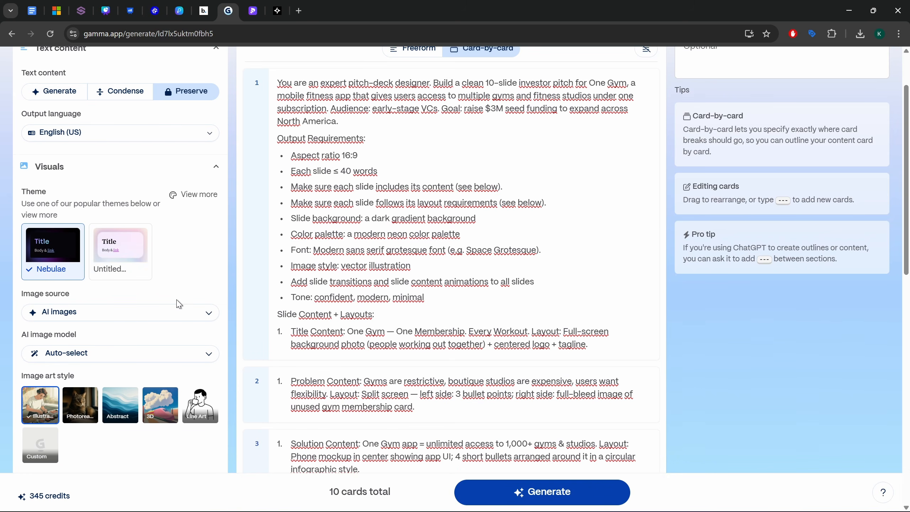
scroll(179, 307, "down", 1)
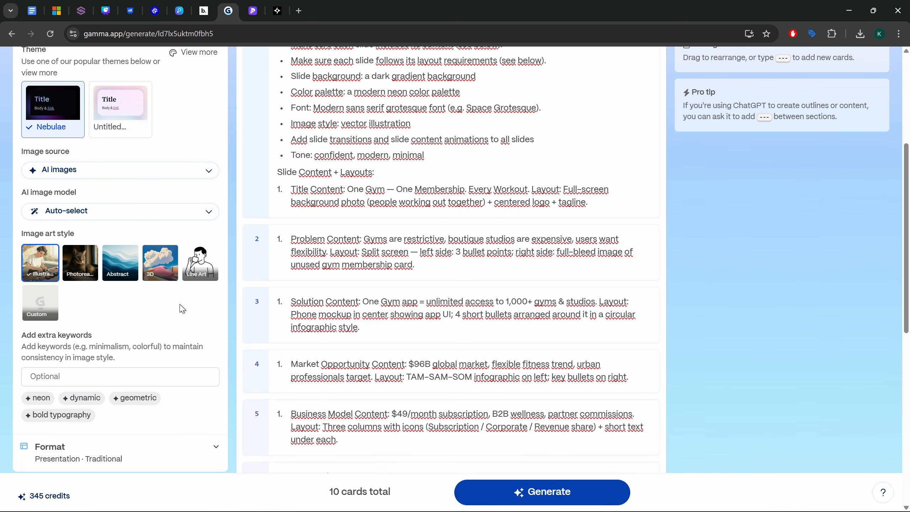
scroll(183, 309, "up", 1)
left_click(125, 271)
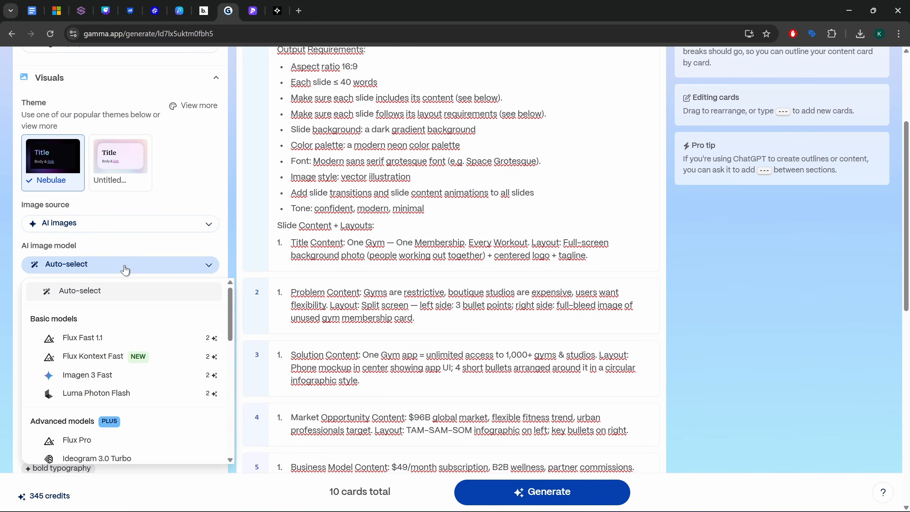
left_click(158, 266)
scroll(199, 297, "down", 4)
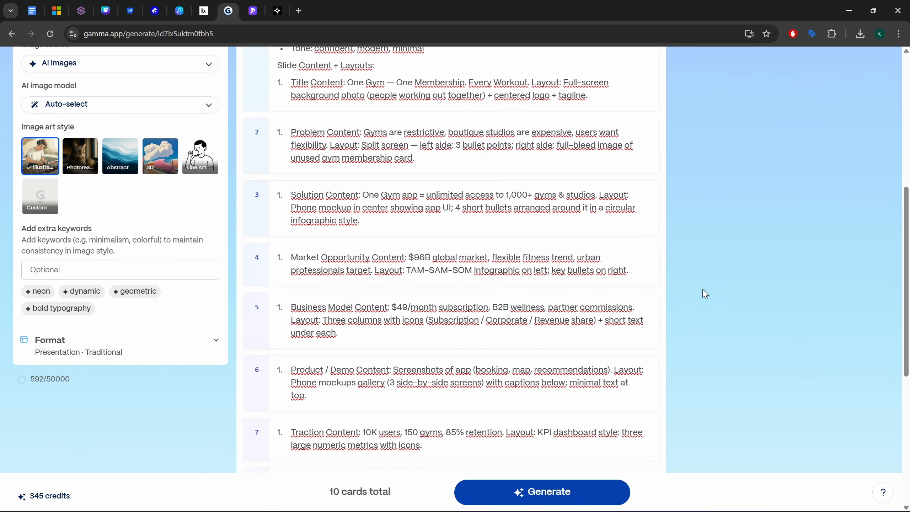
scroll(704, 293, "up", 8)
left_click(560, 490)
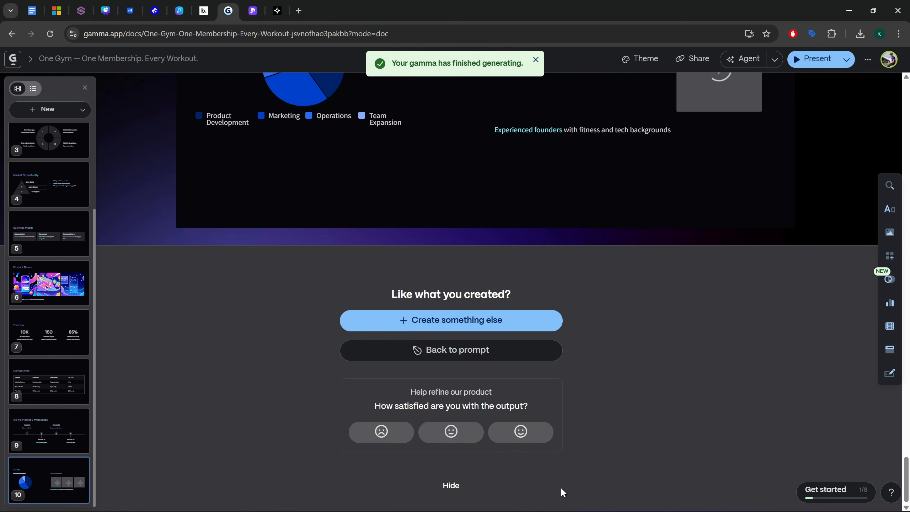
Hide the feedback section below the deck and compare The Ask slide with the Ask & Team layout requirements in the prompt document.
left_click(451, 486)
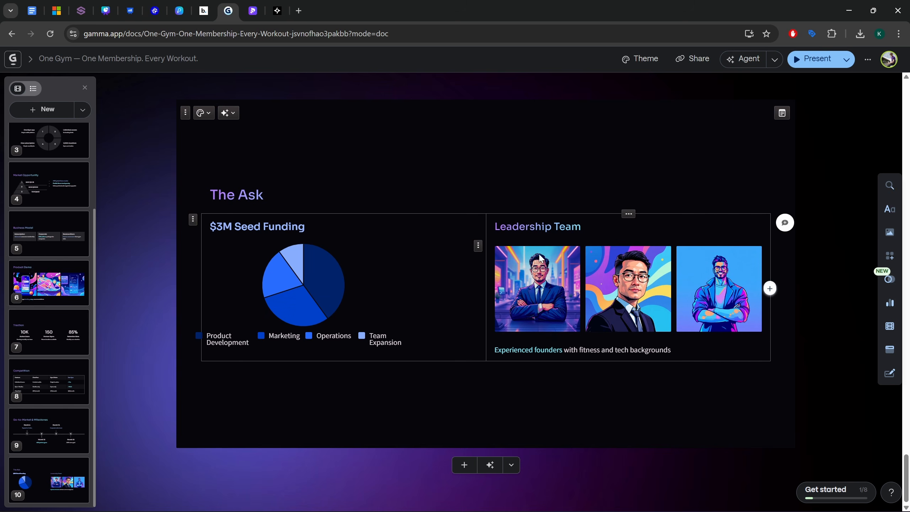
left_click(32, 13)
left_click_drag(902, 157, 788, 373)
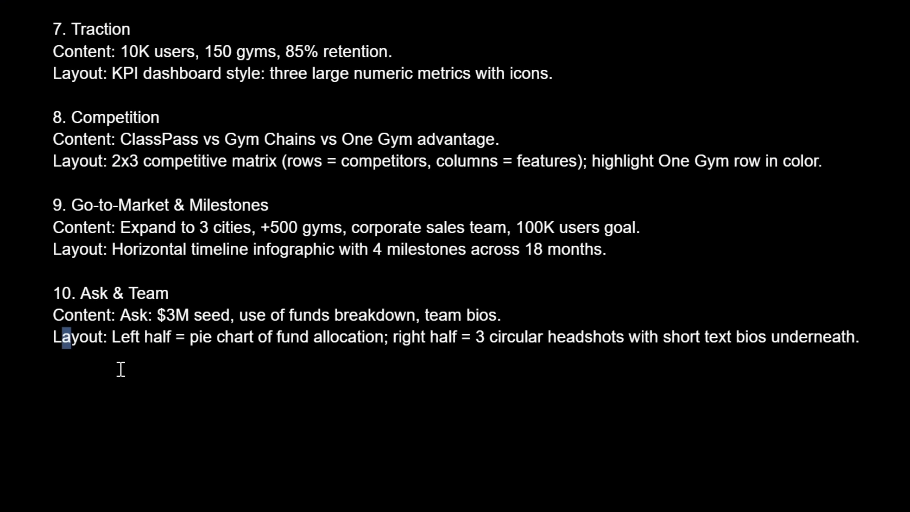
left_click_drag(116, 340, 761, 339)
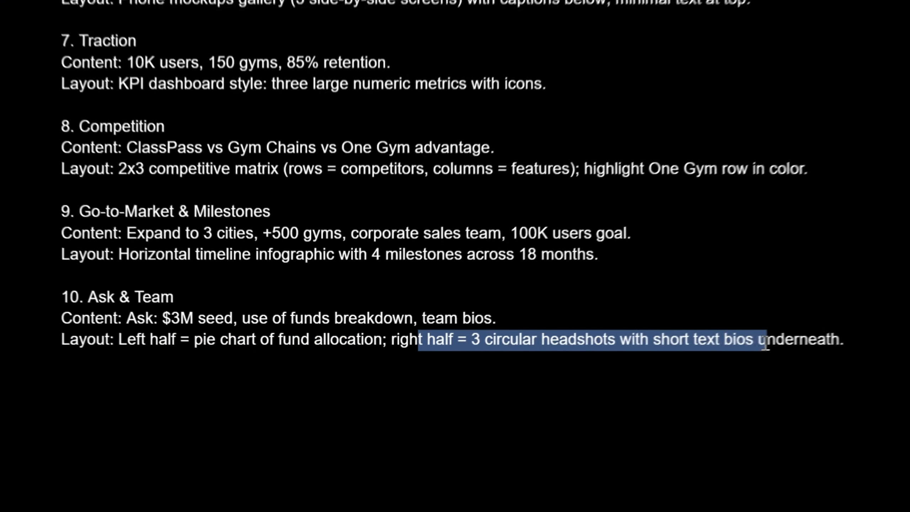
left_click(225, 3)
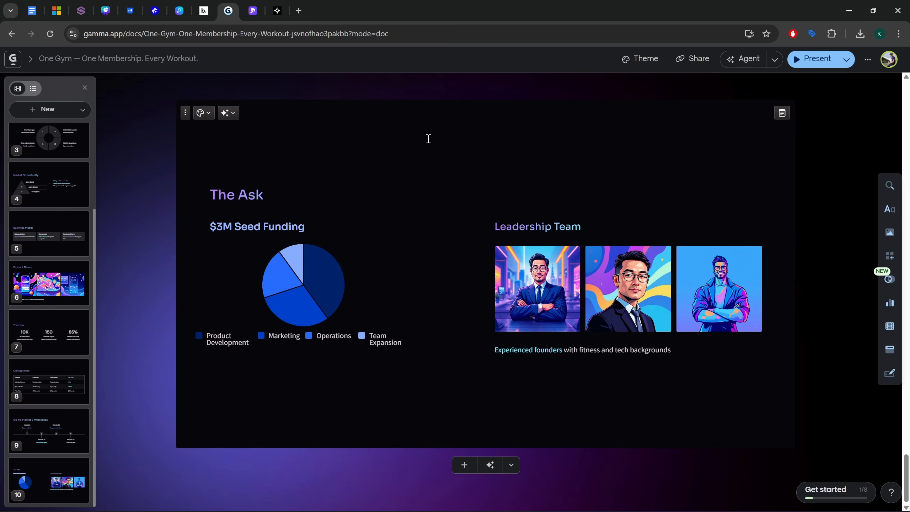
View the generated slides in order from the title slide through the Competition slide.
left_click_drag(92, 243, 95, 107)
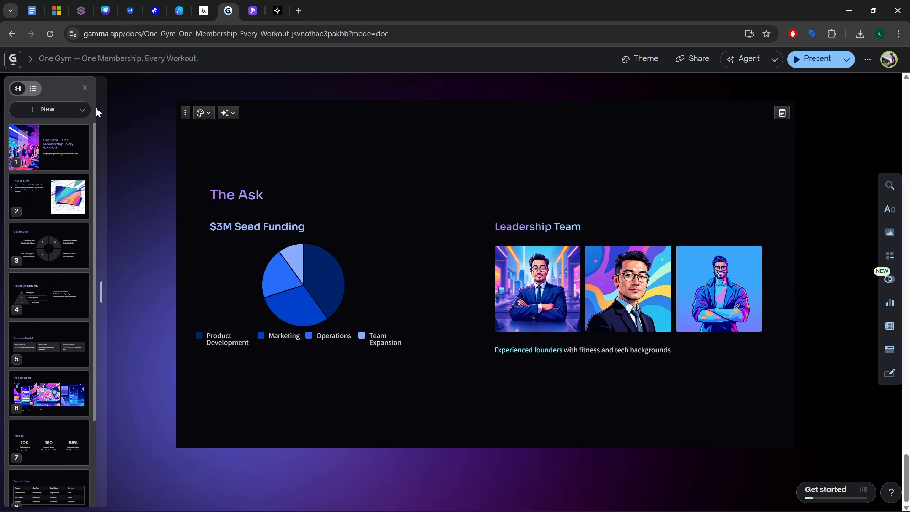
left_click(62, 150)
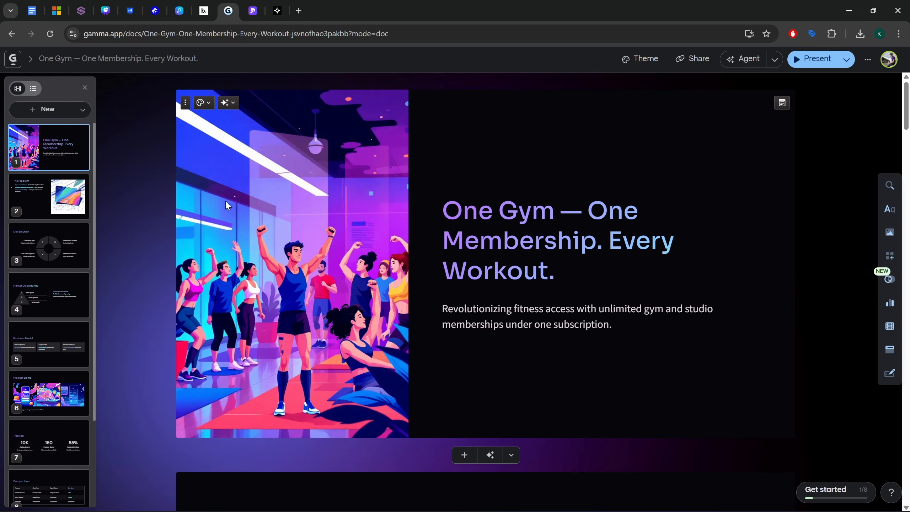
left_click(52, 202)
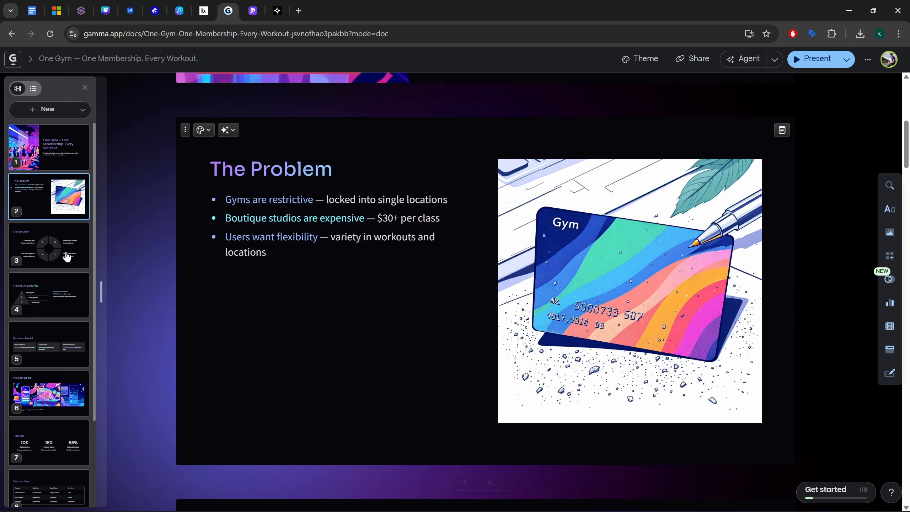
left_click(58, 258)
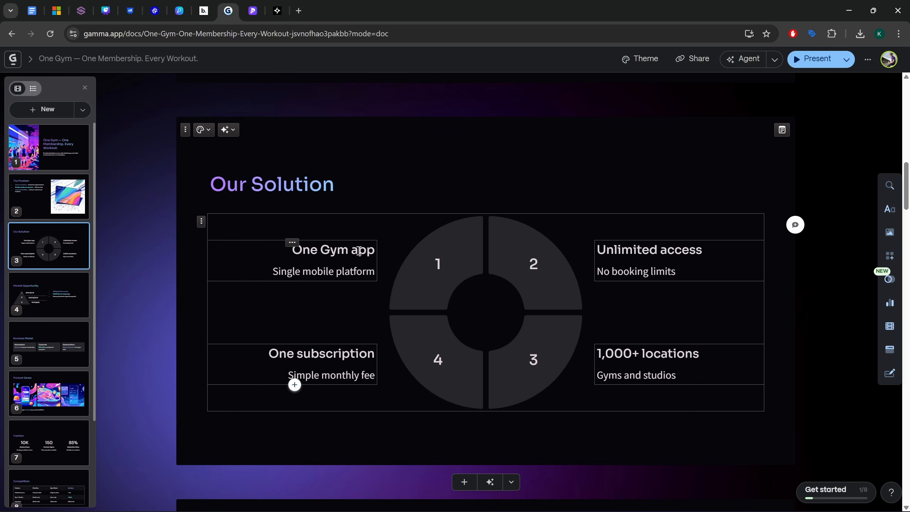
left_click(62, 302)
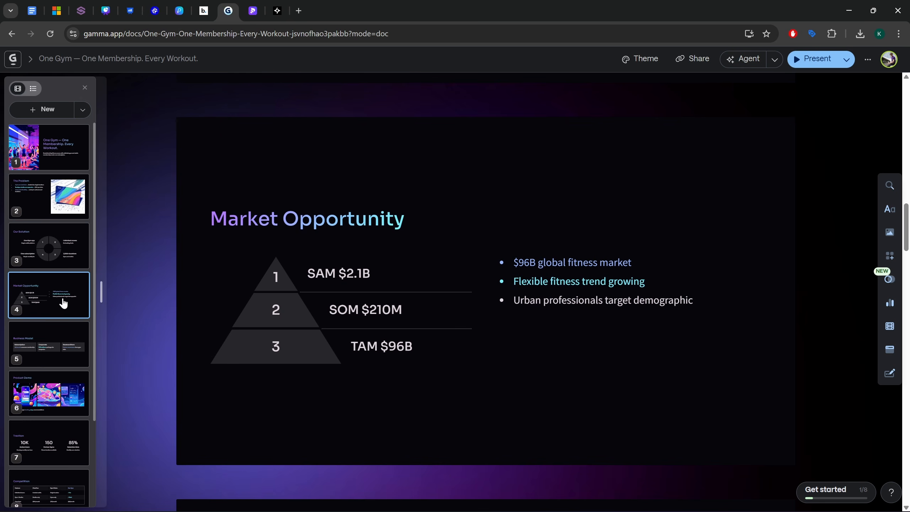
left_click(70, 348)
left_click(57, 388)
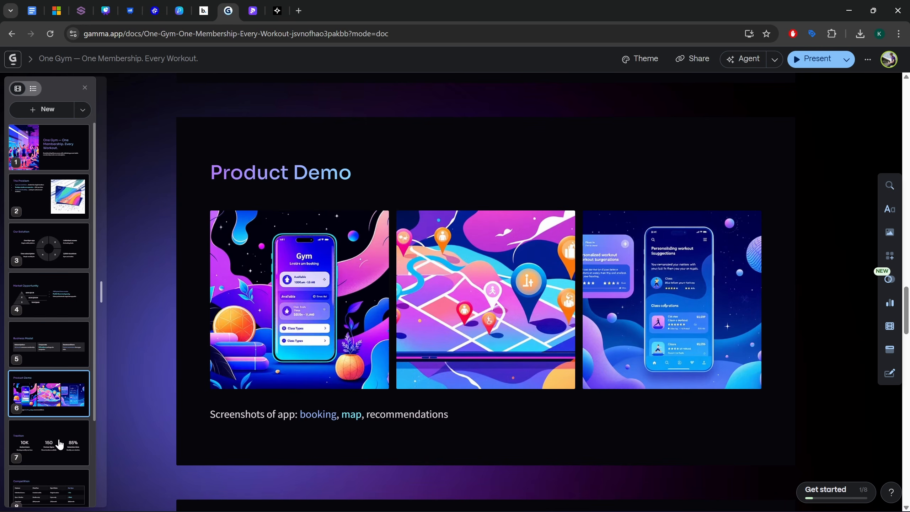
left_click(58, 446)
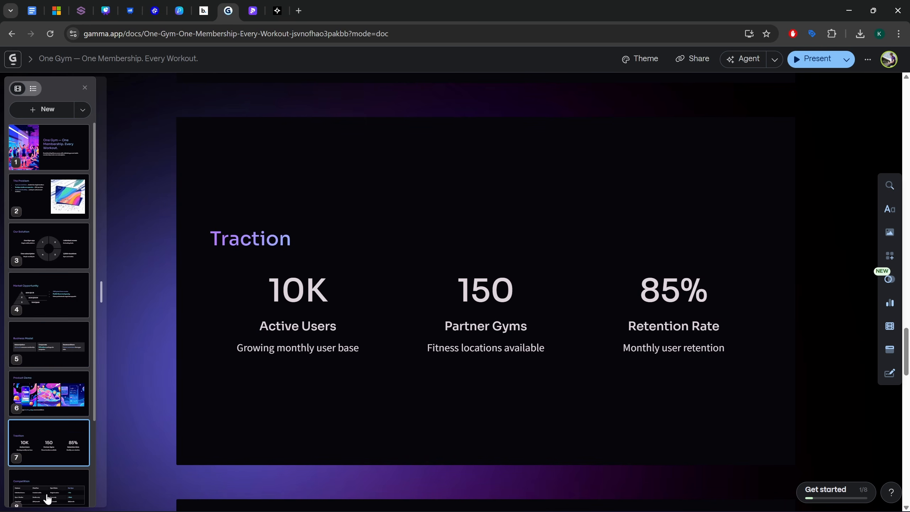
left_click(47, 498)
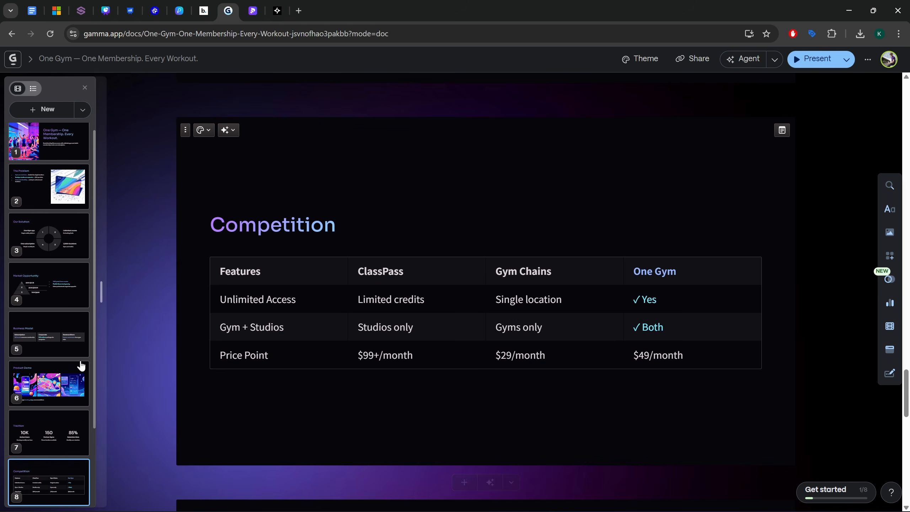
Present the One Gym deck in full screen from the title slide and page through the slides to The Ask.
left_click(68, 155)
left_click(846, 59)
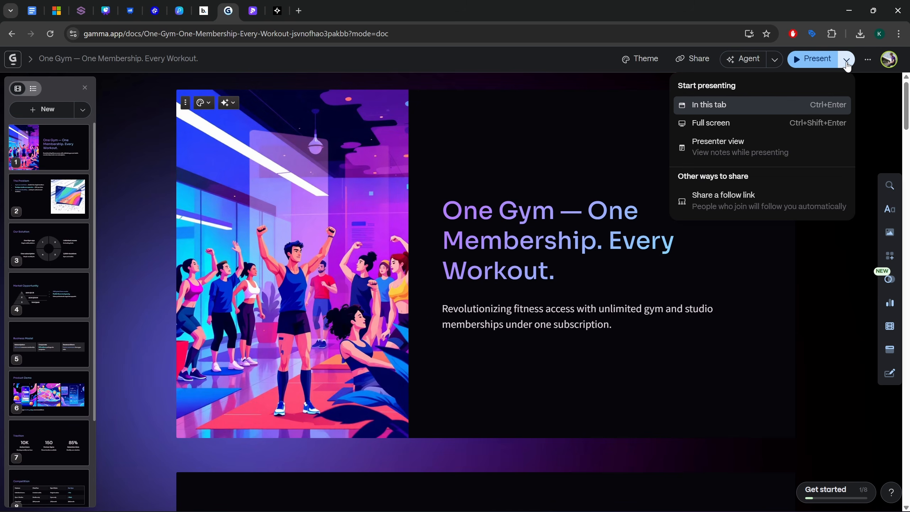
left_click(729, 127)
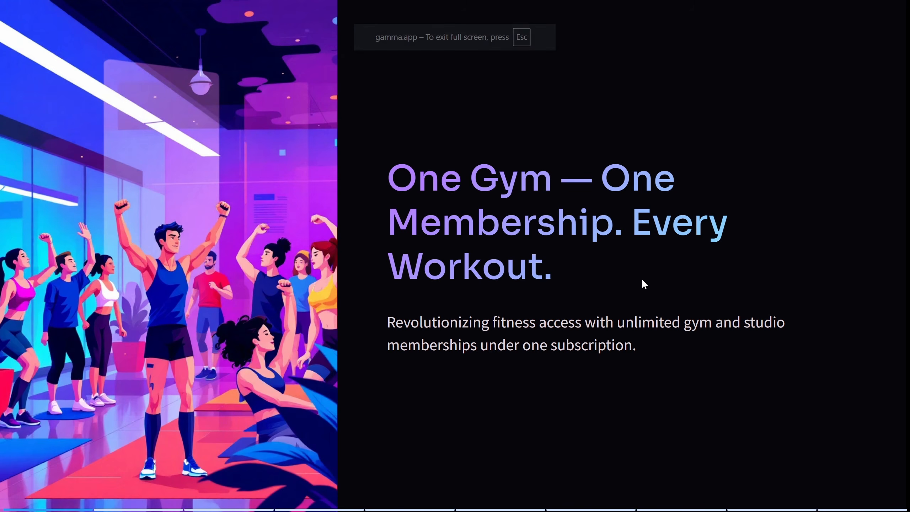
key("Right")
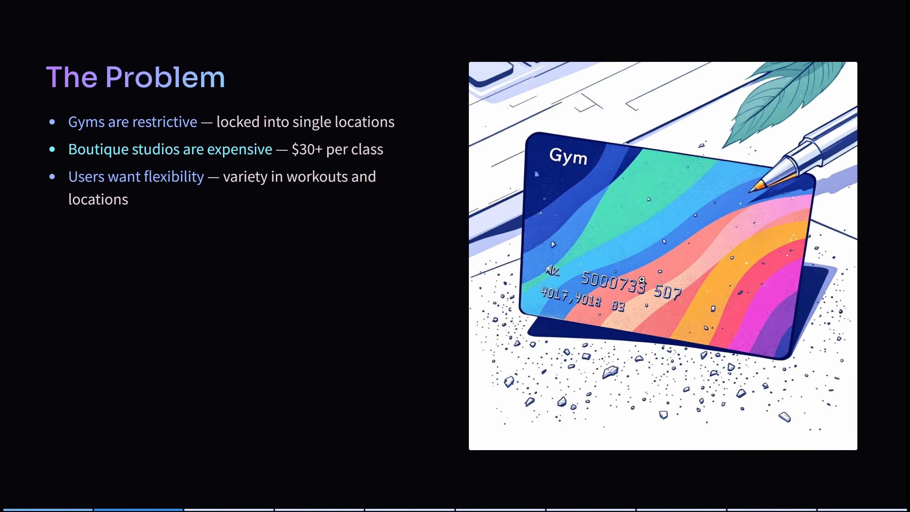
key("Right")
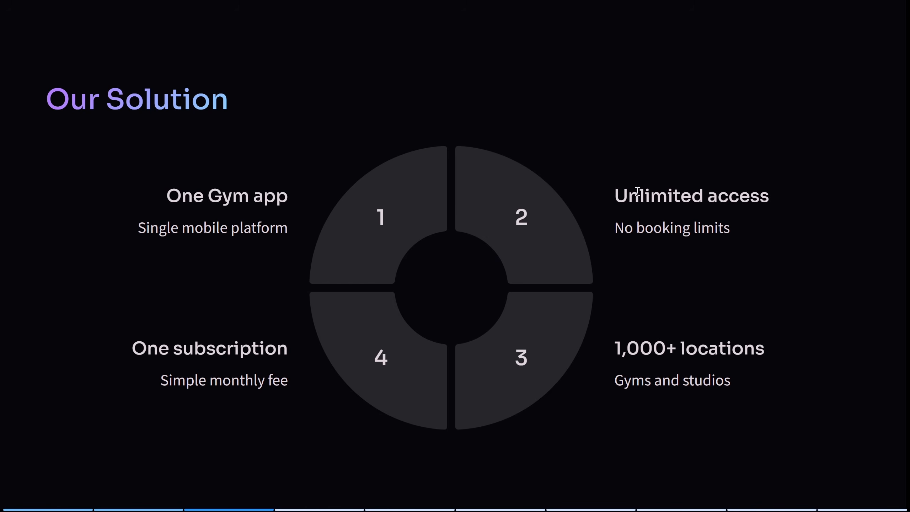
key("Right")
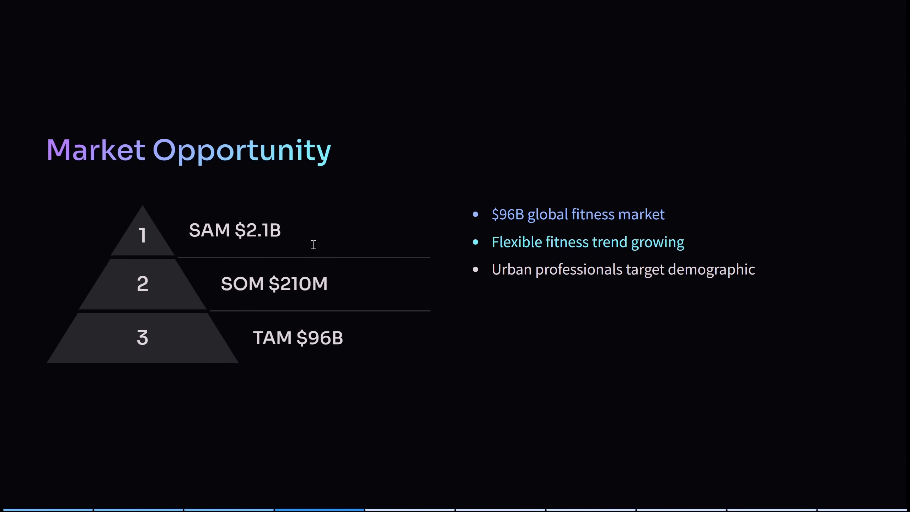
key("Right")
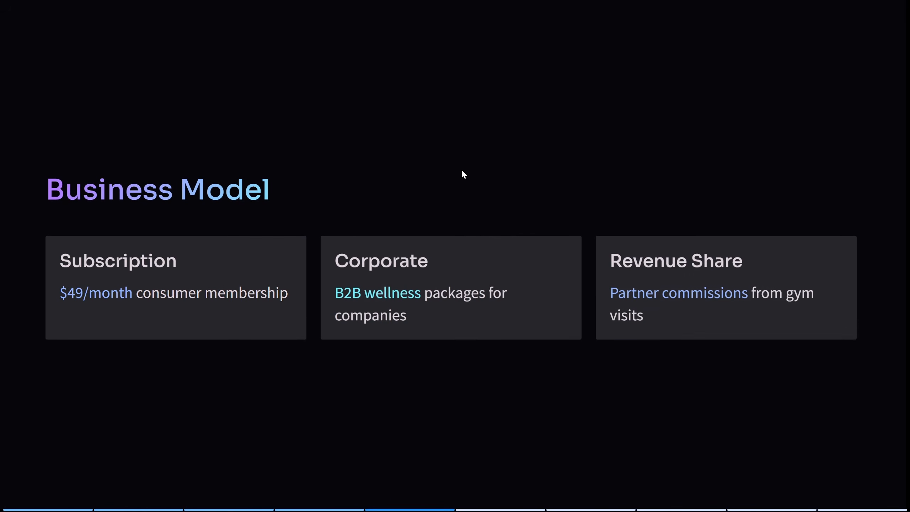
key("Right")
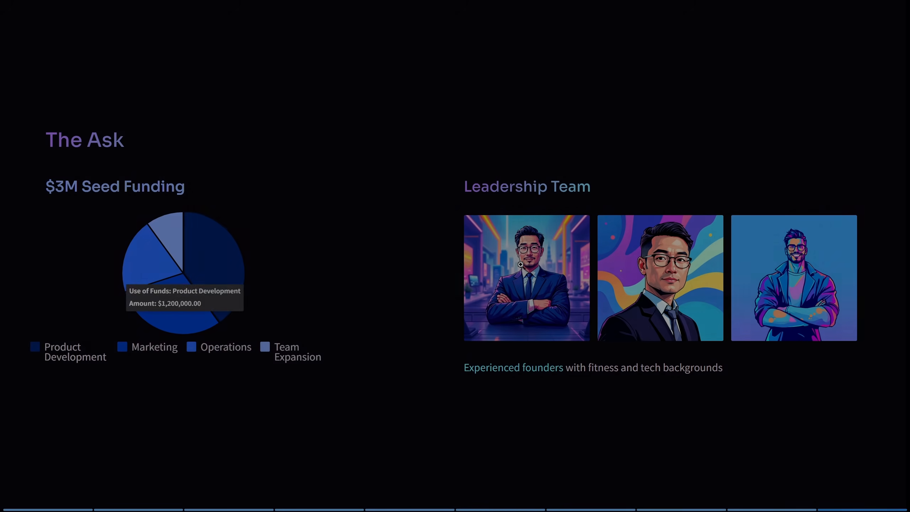
View each of the three Leadership Team portraits on The Ask slide enlarged, and close the image view.
left_click(521, 264)
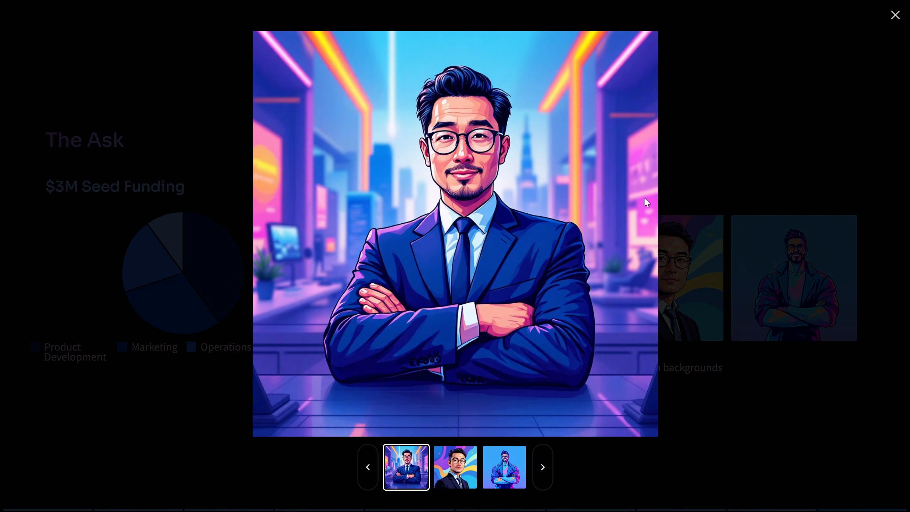
left_click(697, 155)
left_click(667, 255)
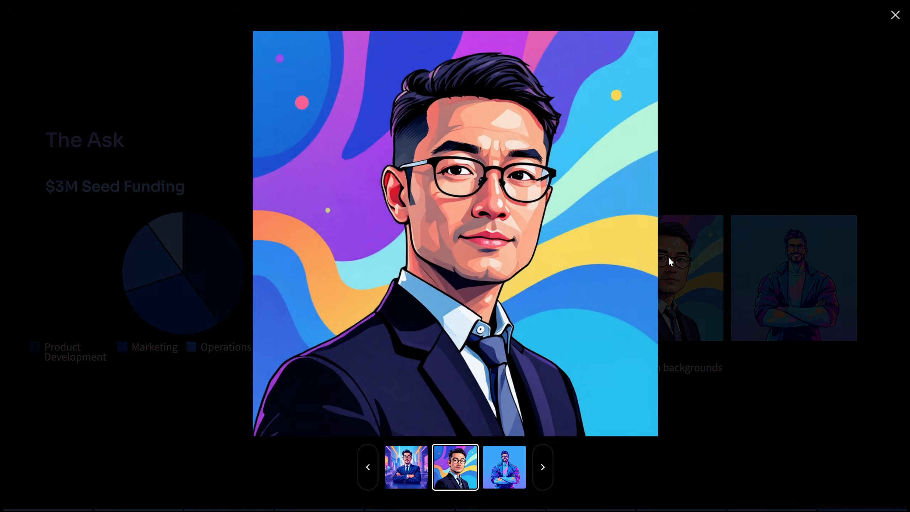
left_click(722, 144)
left_click(771, 249)
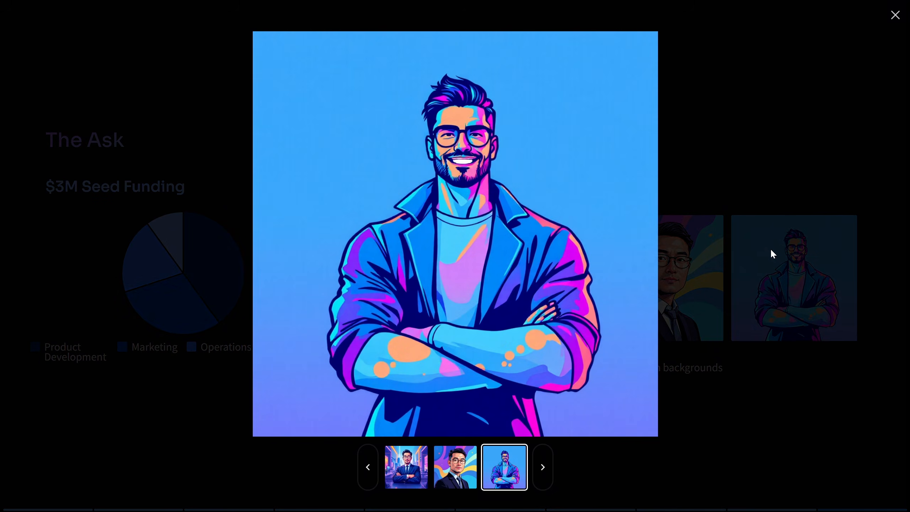
left_click(734, 138)
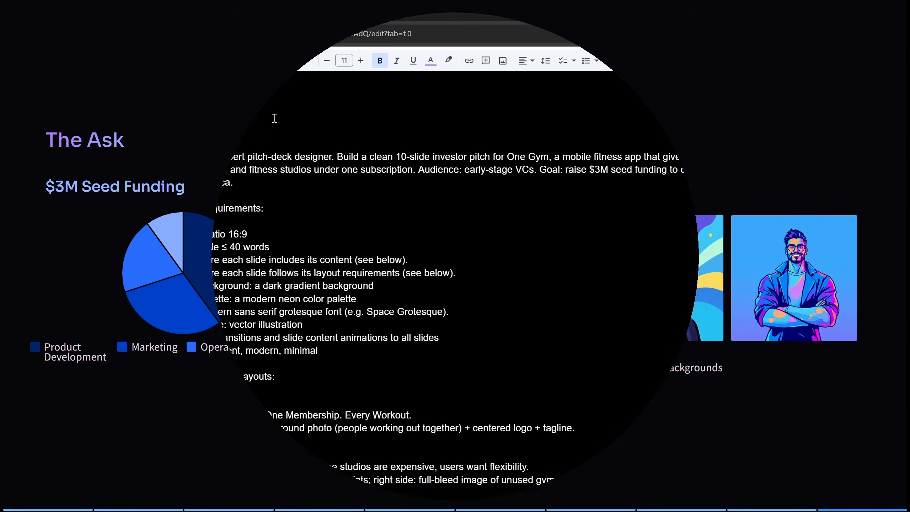
Switch to Pitch, open its dashboard, and start a new presentation with AI.
left_click(254, 16)
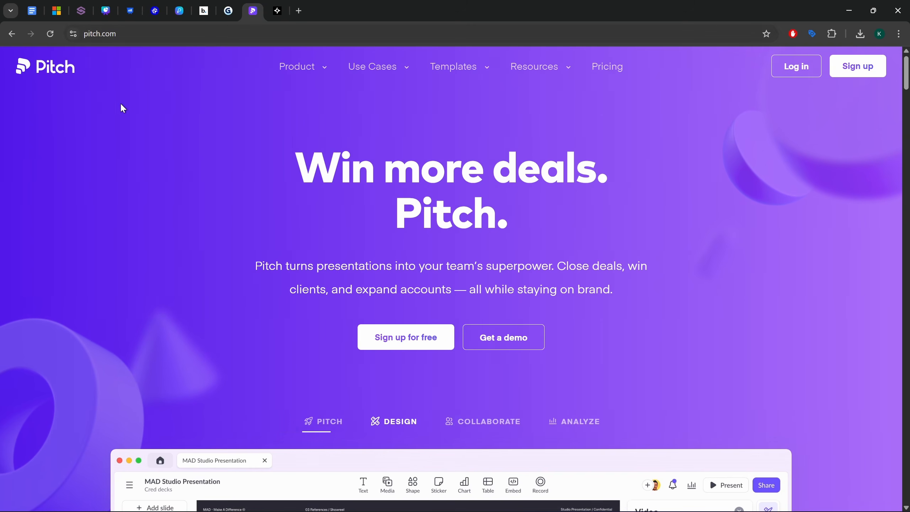
left_click_drag(299, 160, 528, 242)
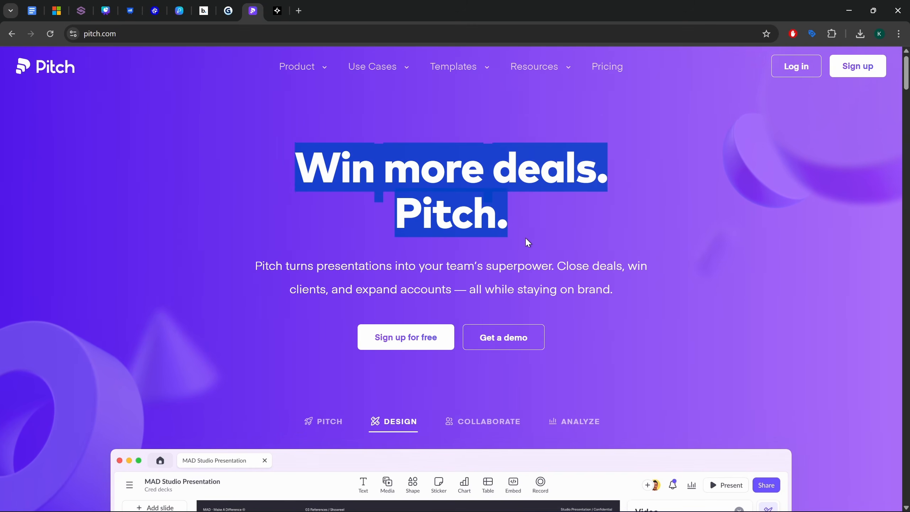
left_click(601, 222)
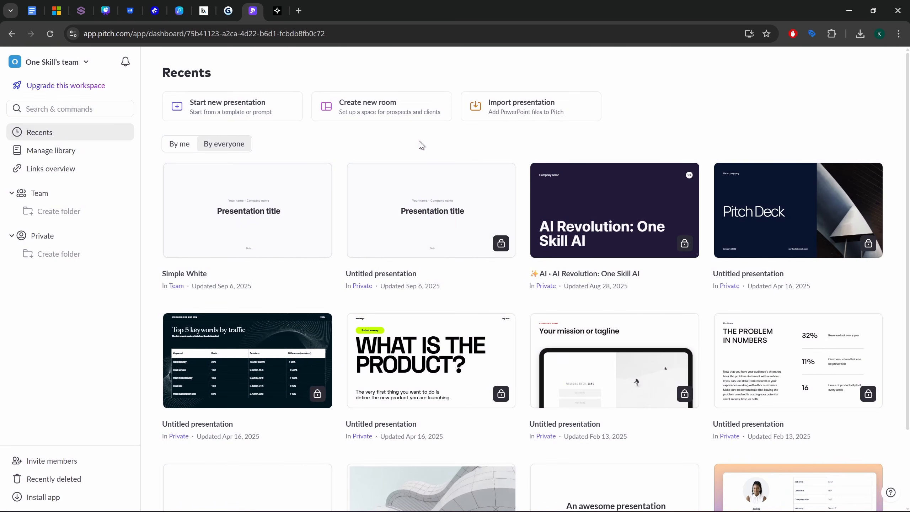
left_click(245, 109)
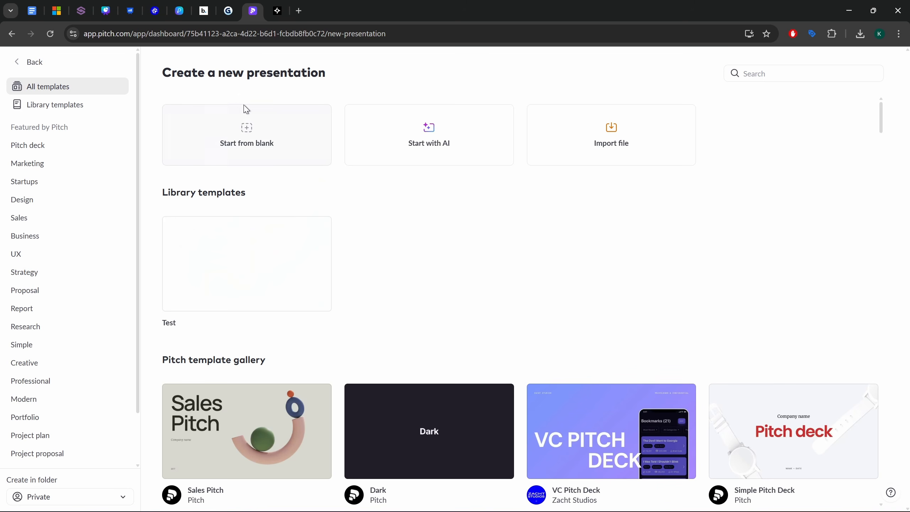
left_click(434, 133)
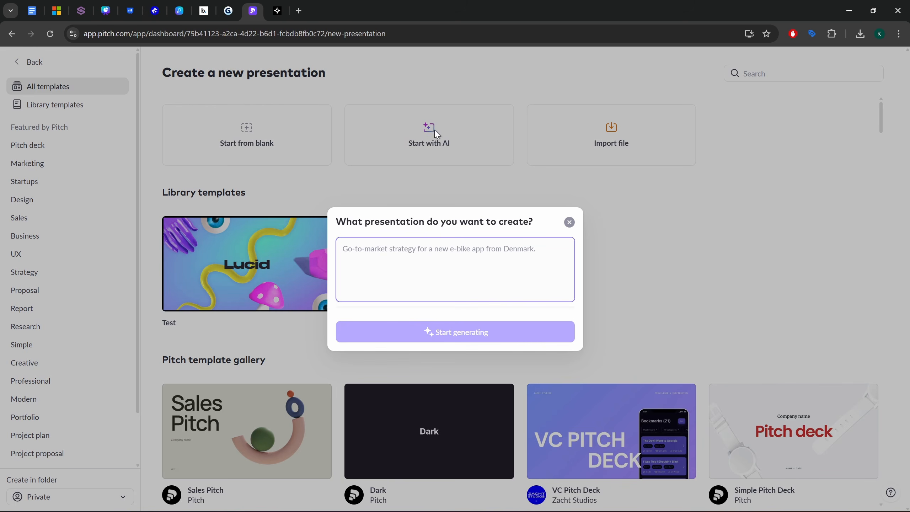
Paste the One Gym pitch-deck prompt as the presentation description, check where the text ends, and generate the deck.
key("ctrl+v")
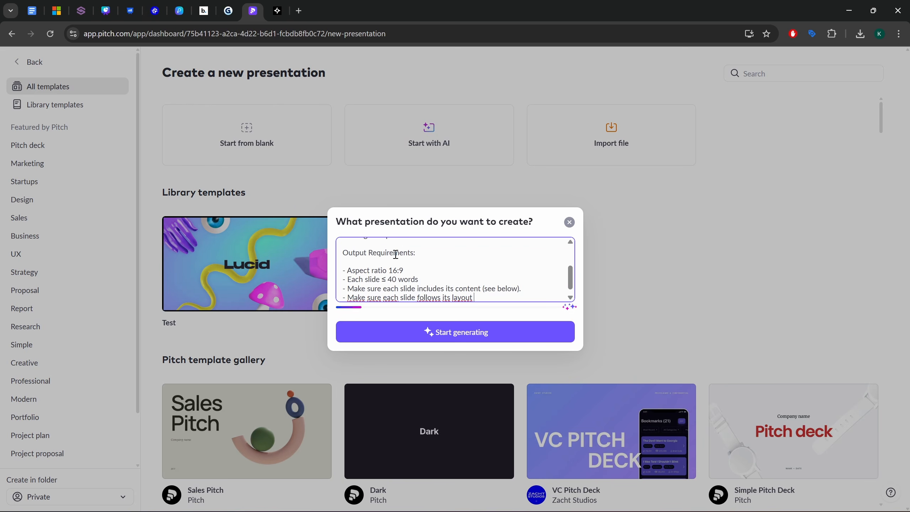
left_click_drag(571, 274, 584, 297)
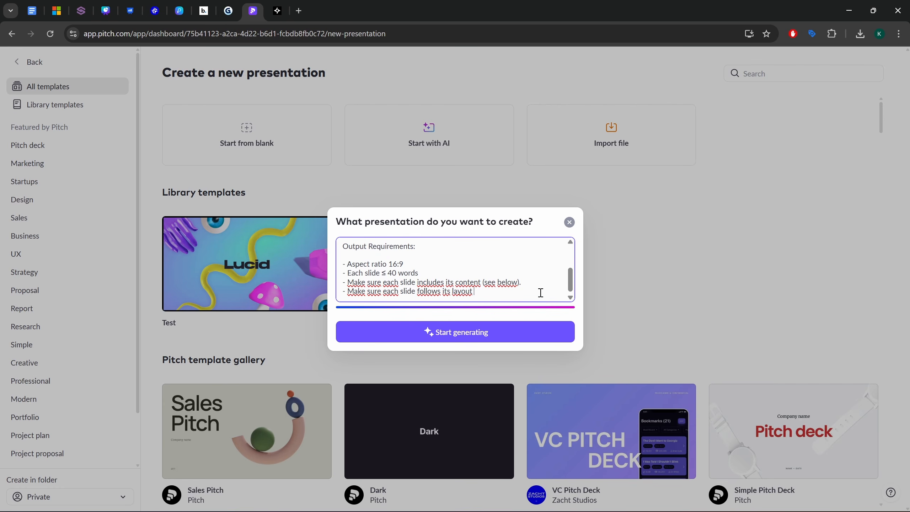
left_click(457, 340)
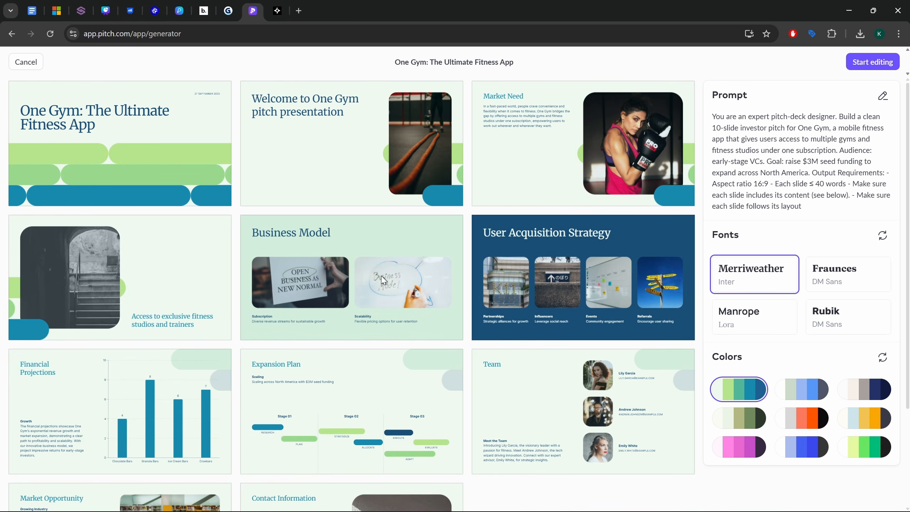
Look over the generated slides, try the magenta and blue color palettes, and reapply the green and teal palette.
scroll(382, 279, "down", 3)
scroll(394, 264, "up", 3)
left_click(747, 454)
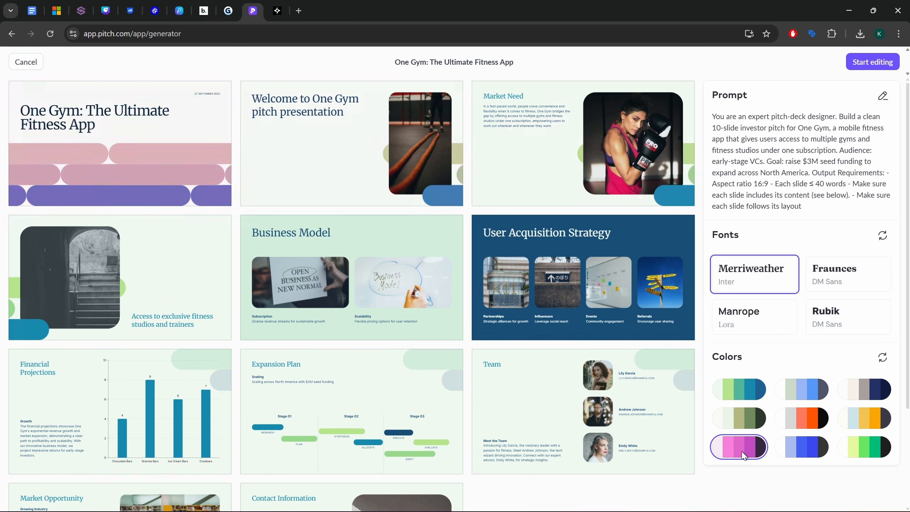
left_click(797, 450)
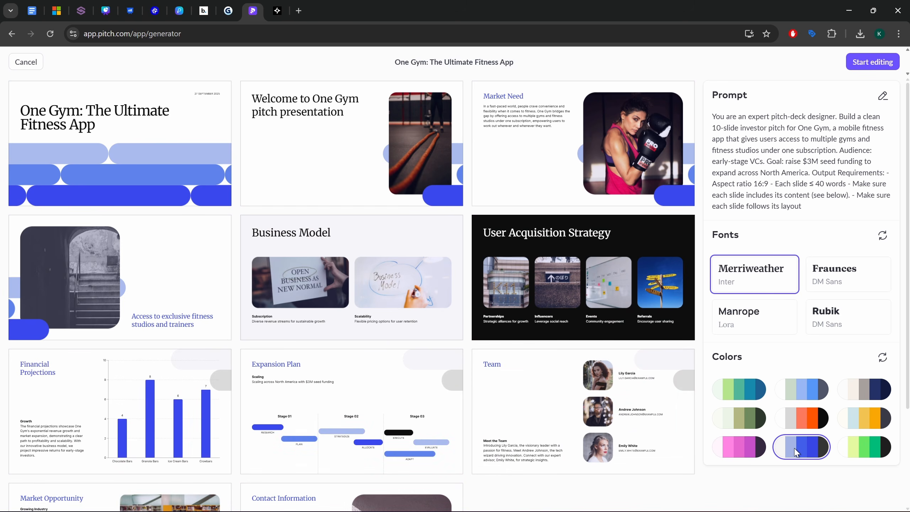
left_click(748, 398)
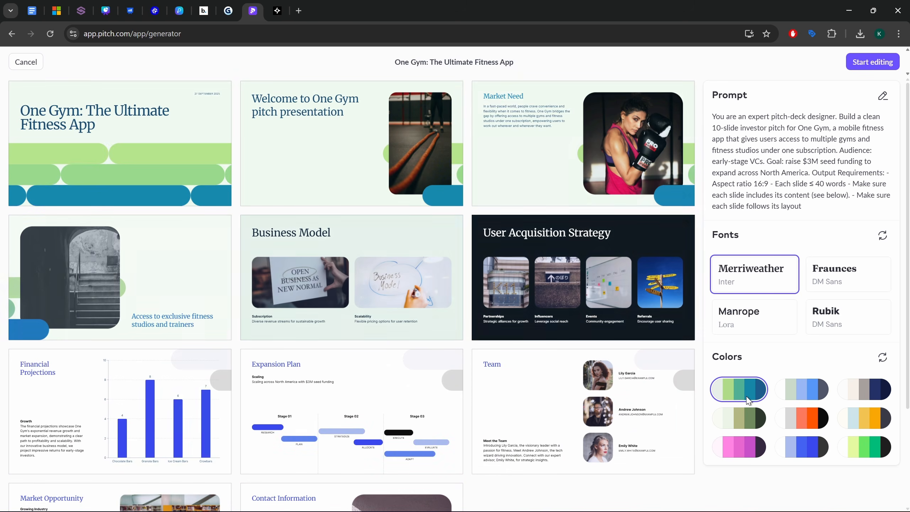
Refresh the color palette suggestions and apply the pink, violet and dark purple palette to the deck.
left_click(882, 357)
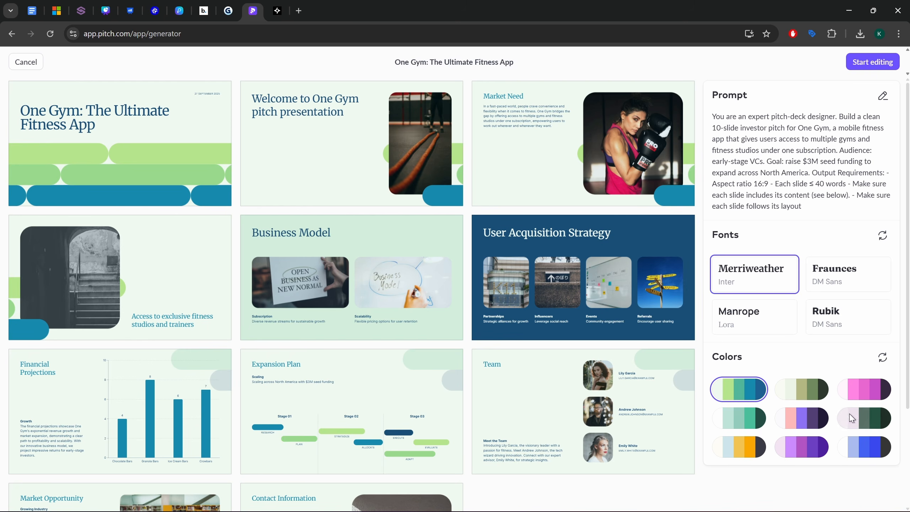
left_click(811, 448)
left_click(802, 421)
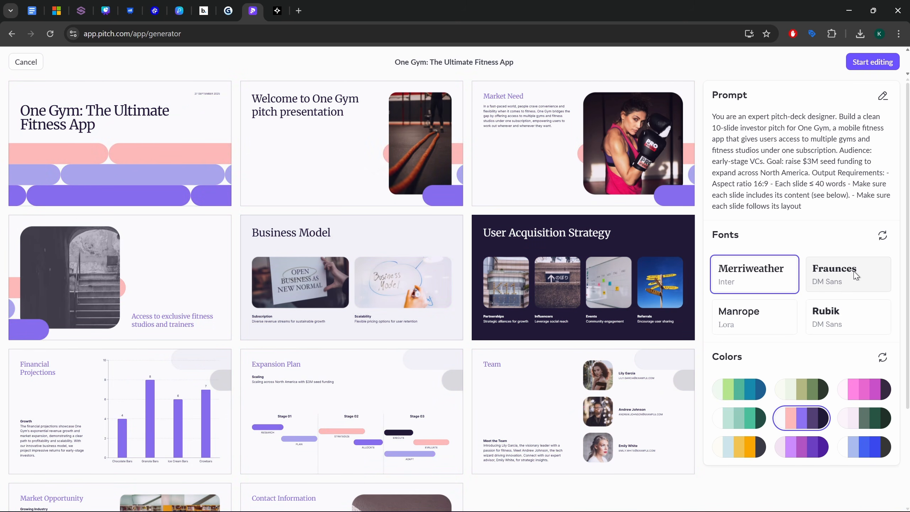
Refresh the font suggestions, try Urbanist with Fraunces, and apply the Syne font pairing to the deck.
left_click(881, 237)
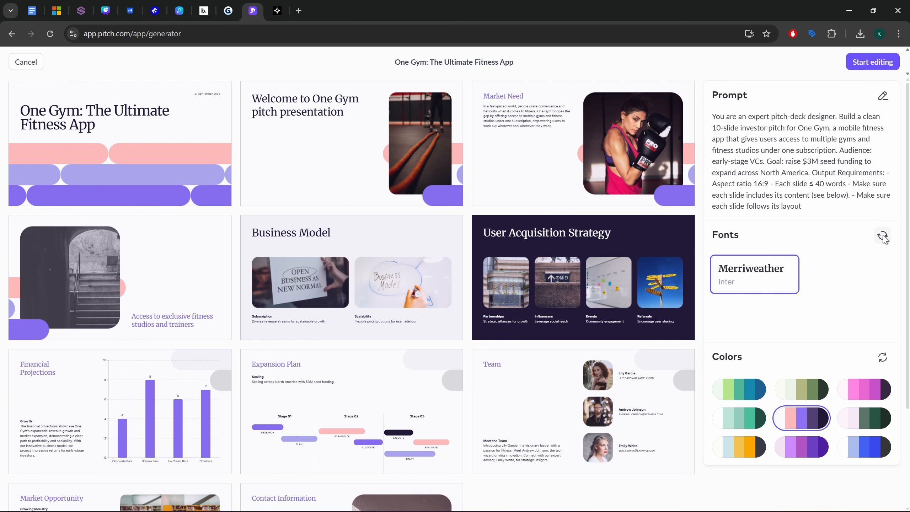
left_click(881, 237)
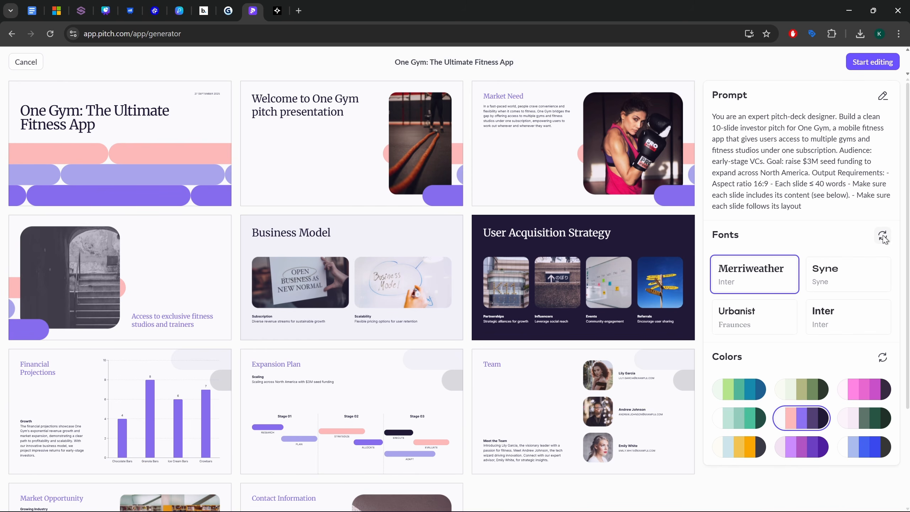
left_click(756, 322)
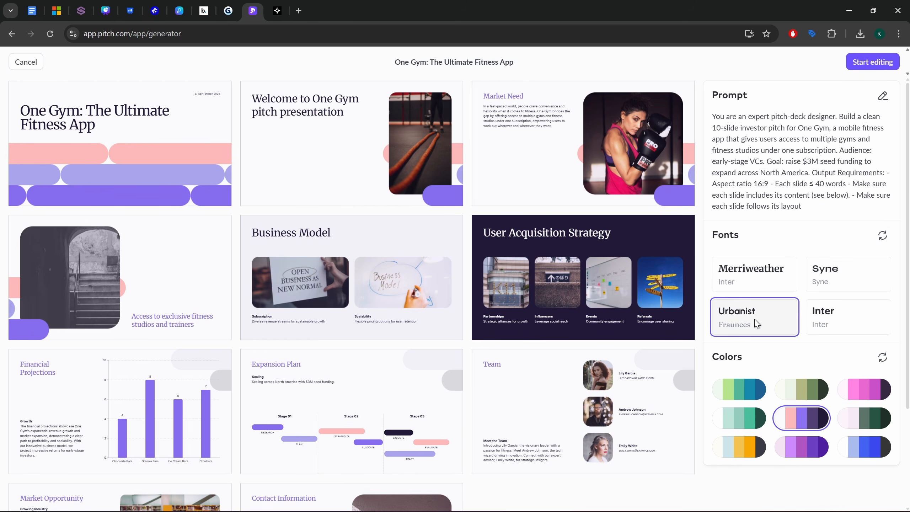
left_click(846, 279)
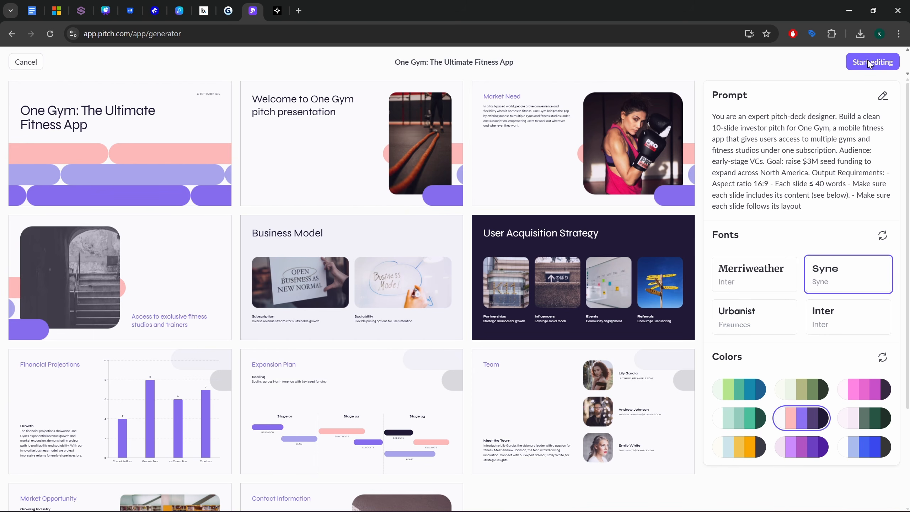
Review the restyled slides and open the generated deck for editing.
scroll(522, 313, "down", 3)
scroll(530, 323, "up", 3)
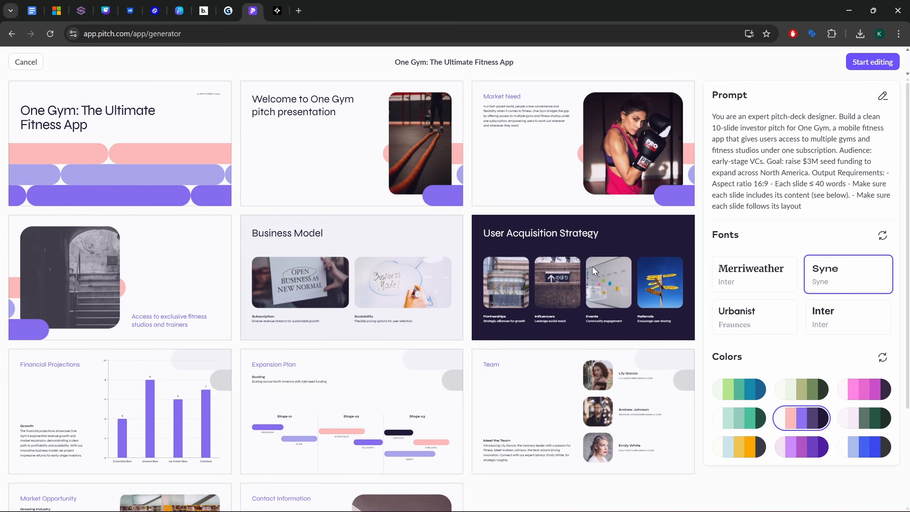
left_click(872, 68)
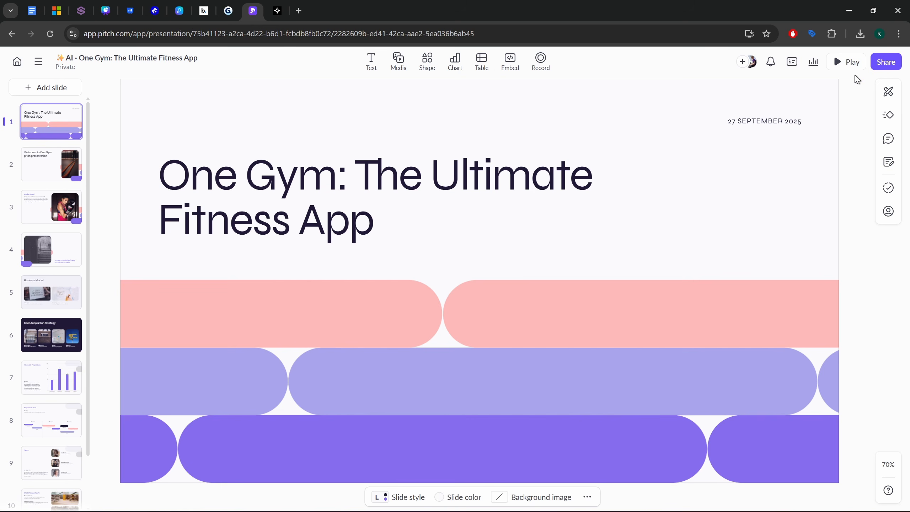